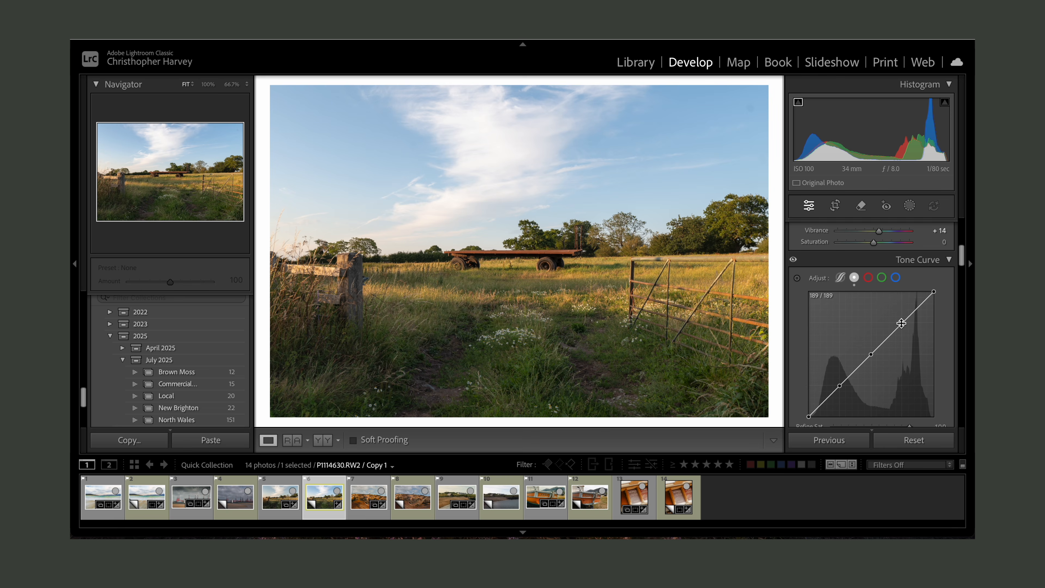
# - Shape the RGB tone curve by adding a highlight point, lowering the shadow point and pulling the white point down
pyautogui.click(902, 323)
pyautogui.moveTo(839, 386); pyautogui.dragTo(842, 392)
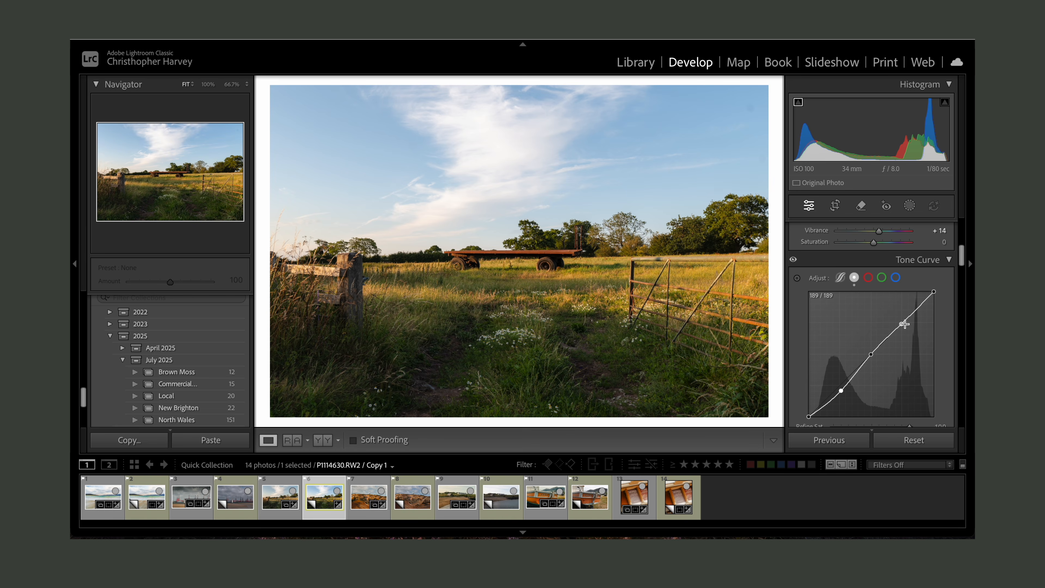
pyautogui.moveTo(938, 290)
pyautogui.mouseDown()
pyautogui.moveTo(938, 302)
pyautogui.moveTo(938, 291)
pyautogui.mouseUp()
pyautogui.moveTo(935, 293); pyautogui.dragTo(904, 330)
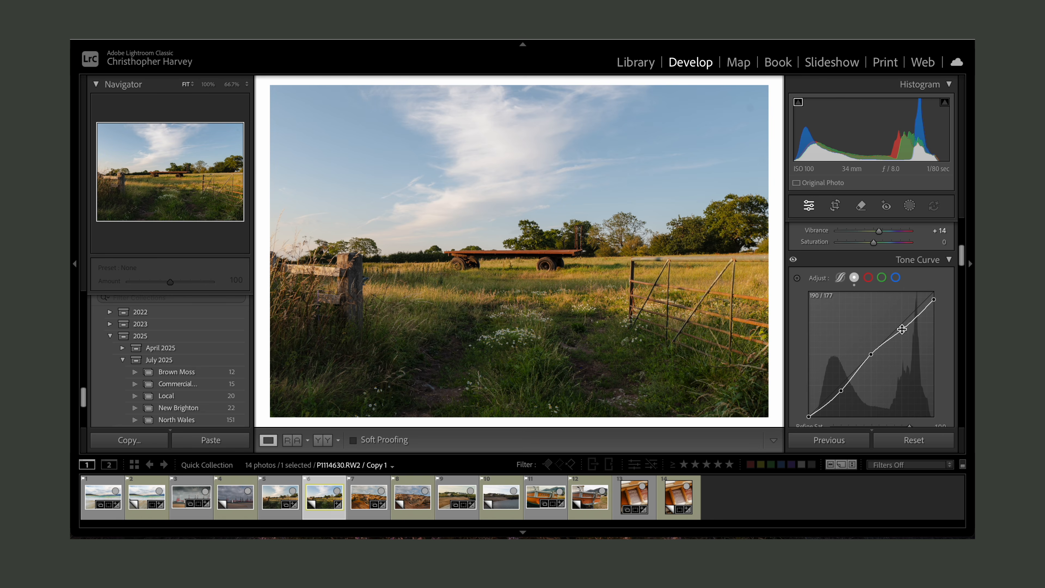
# - Fine-tune the shadow point on the RGB tone curve
pyautogui.moveTo(842, 392); pyautogui.dragTo(843, 390)
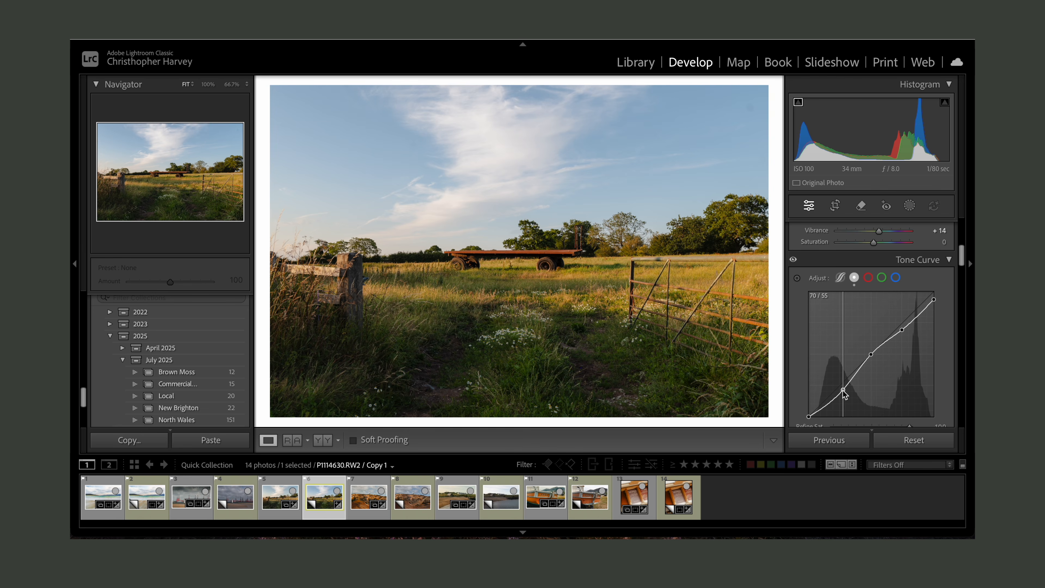
pyautogui.moveTo(843, 391); pyautogui.dragTo(843, 389)
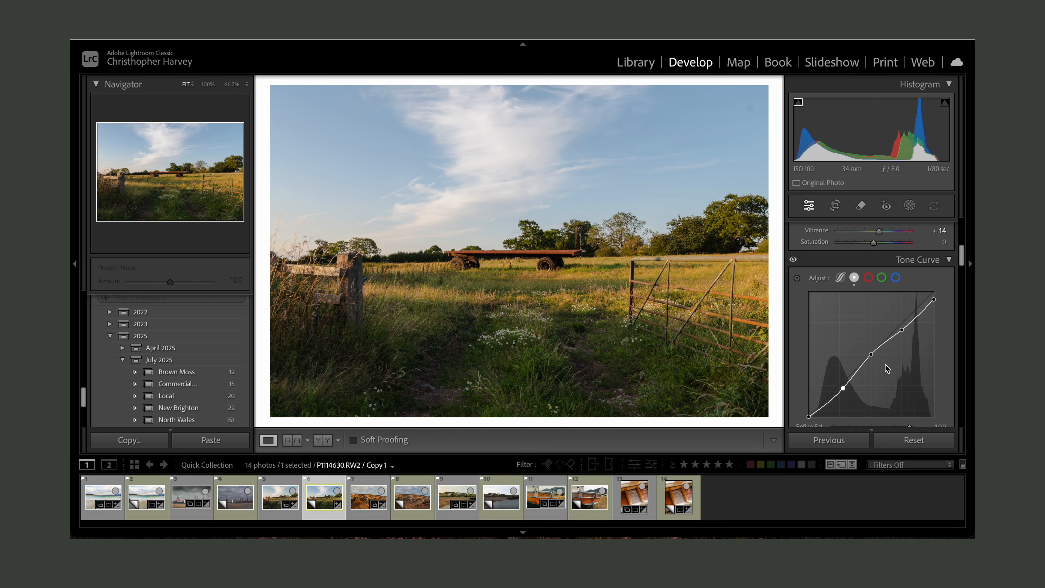
pyautogui.moveTo(844, 390); pyautogui.dragTo(844, 391)
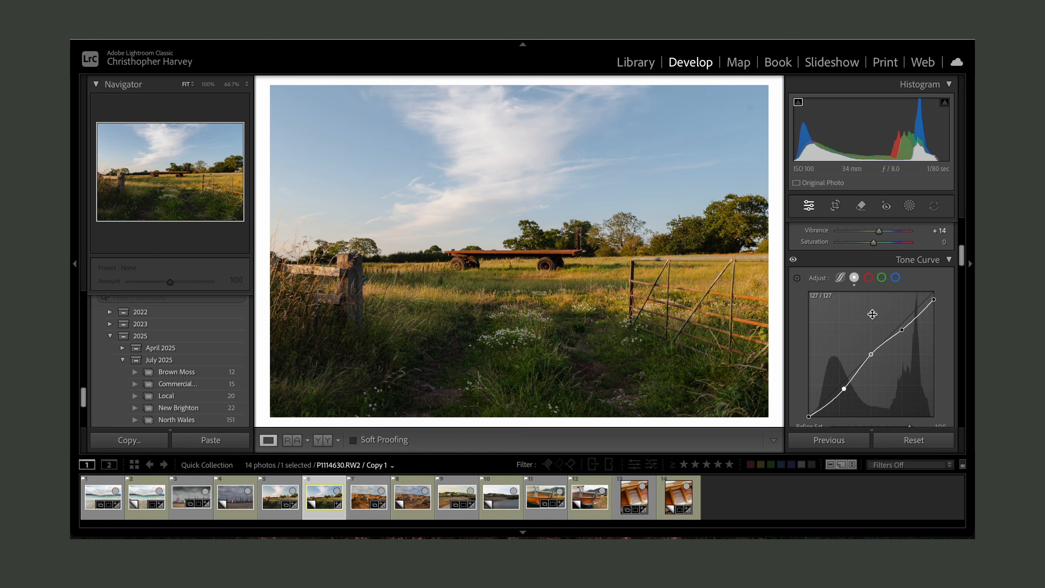
# - Review the remaining develop settings, from the color mixer and color grading down to calibration and transform
pyautogui.scroll(1, 873, 314)
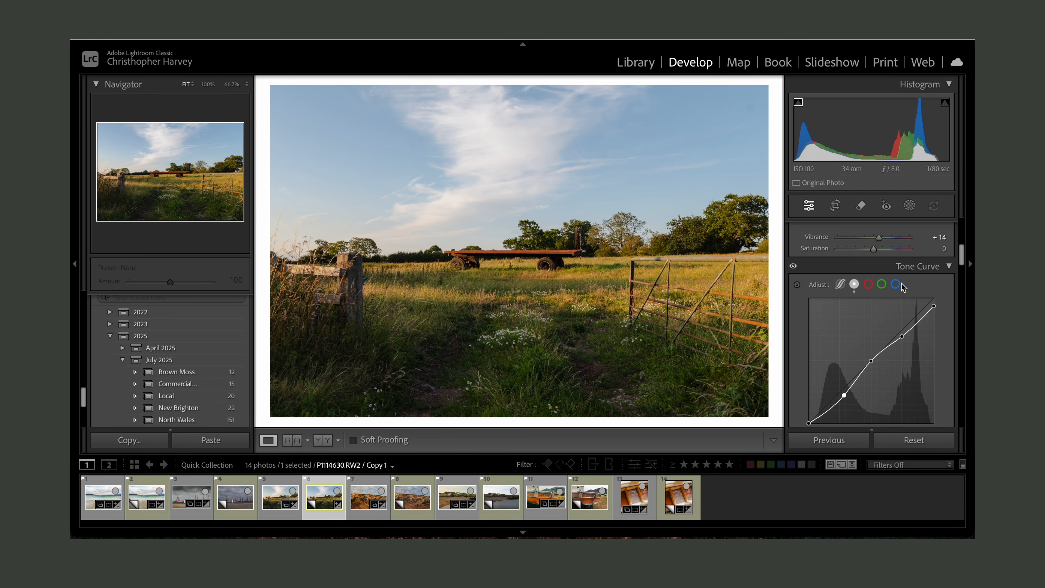
pyautogui.scroll(-5, 902, 287)
pyautogui.scroll(-2, 902, 287)
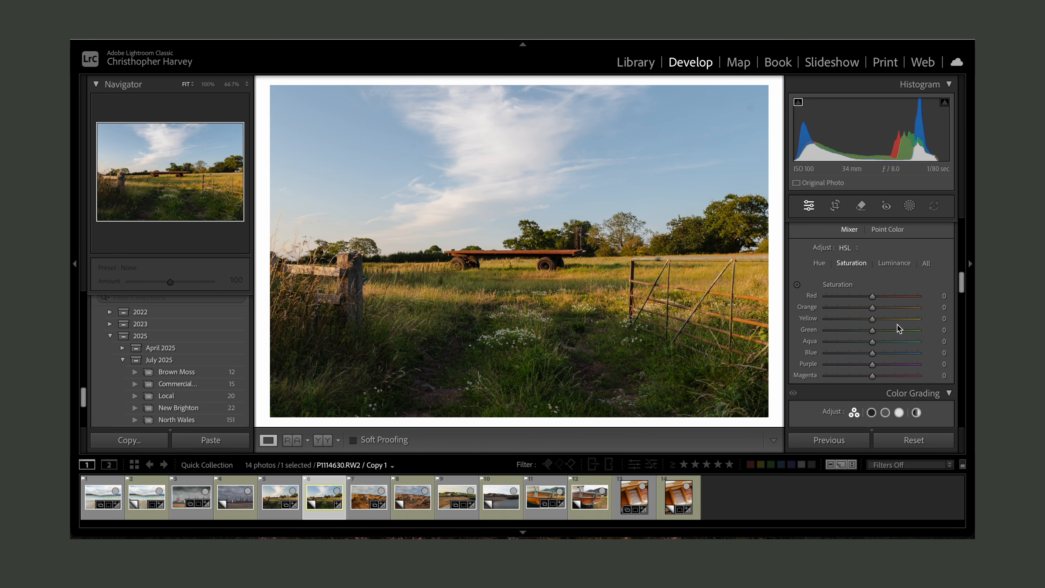
pyautogui.scroll(-6, 898, 328)
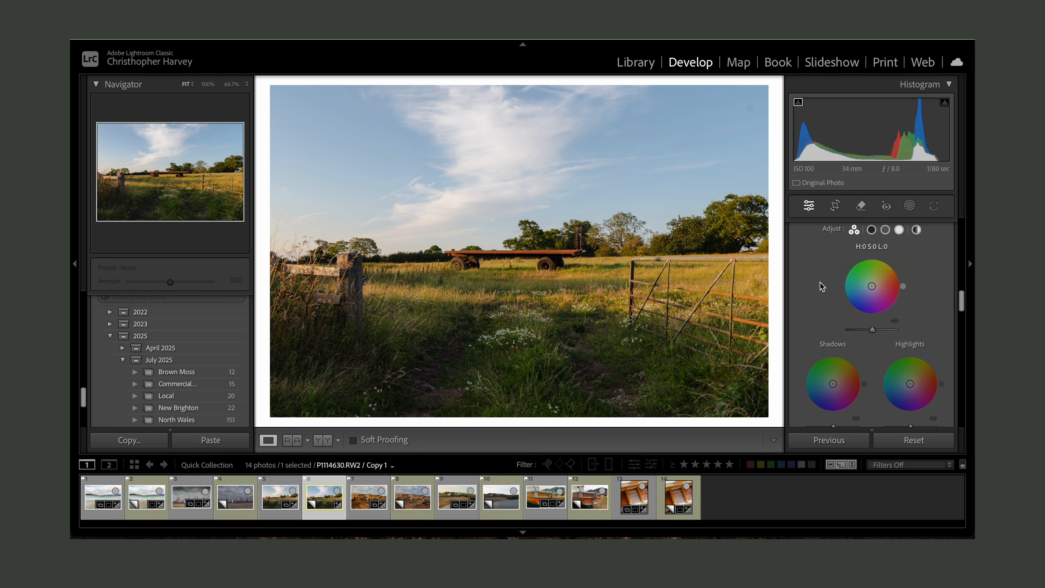
pyautogui.scroll(-10, 851, 335)
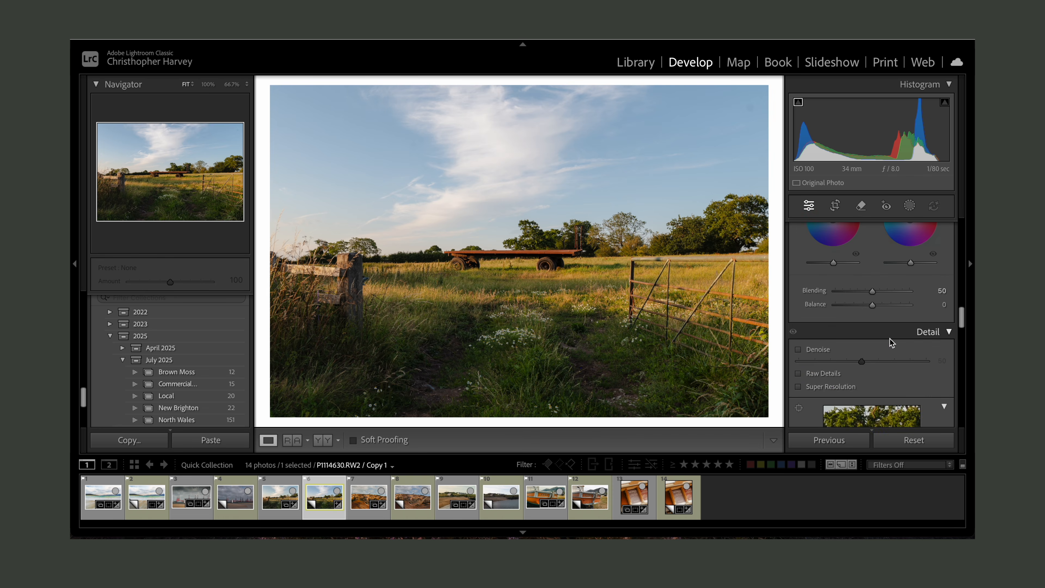
pyautogui.scroll(-8, 891, 343)
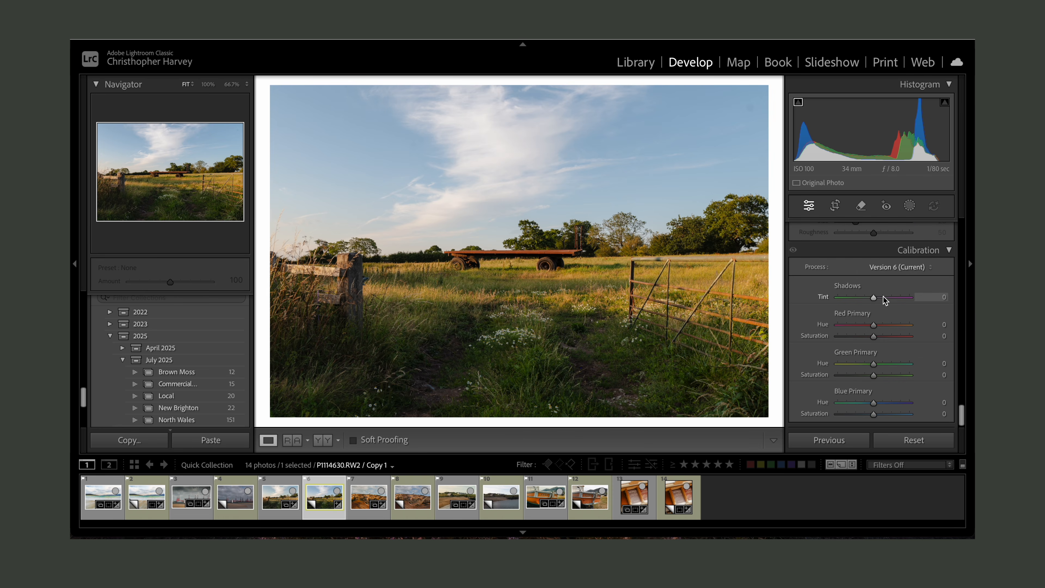
pyautogui.scroll(10, 866, 329)
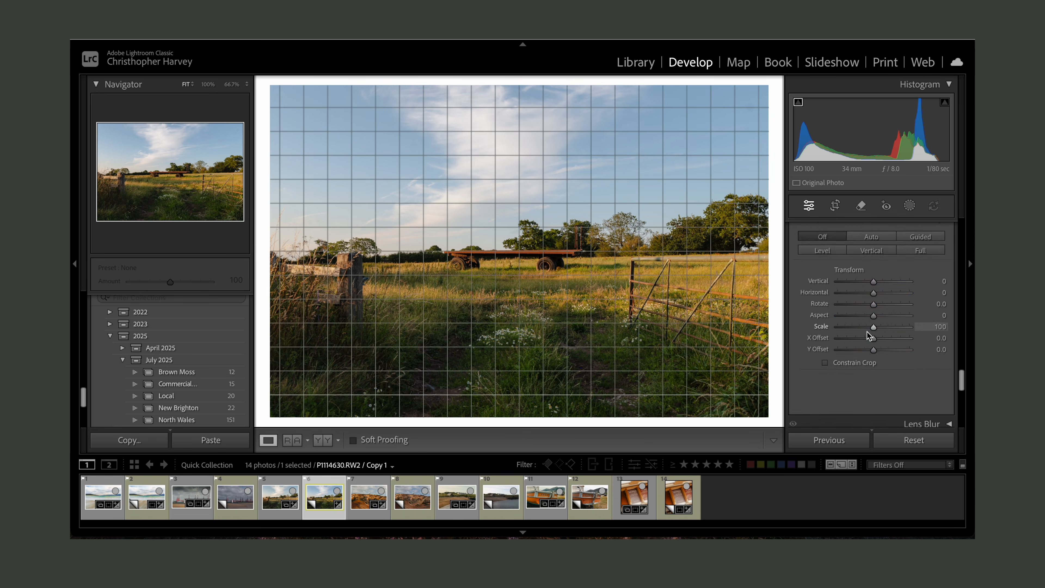
pyautogui.scroll(3, 867, 331)
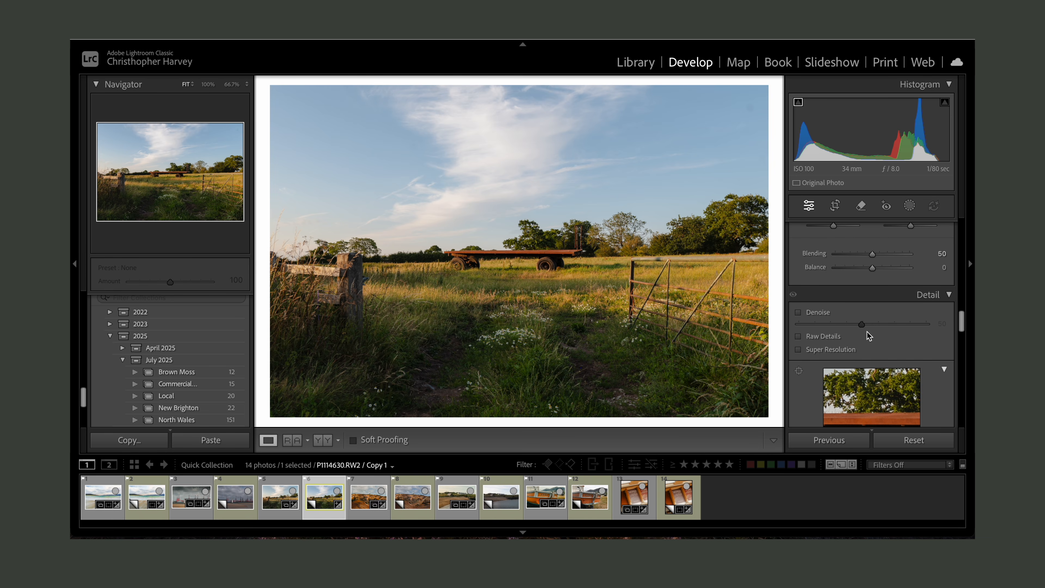
pyautogui.scroll(-12, 868, 336)
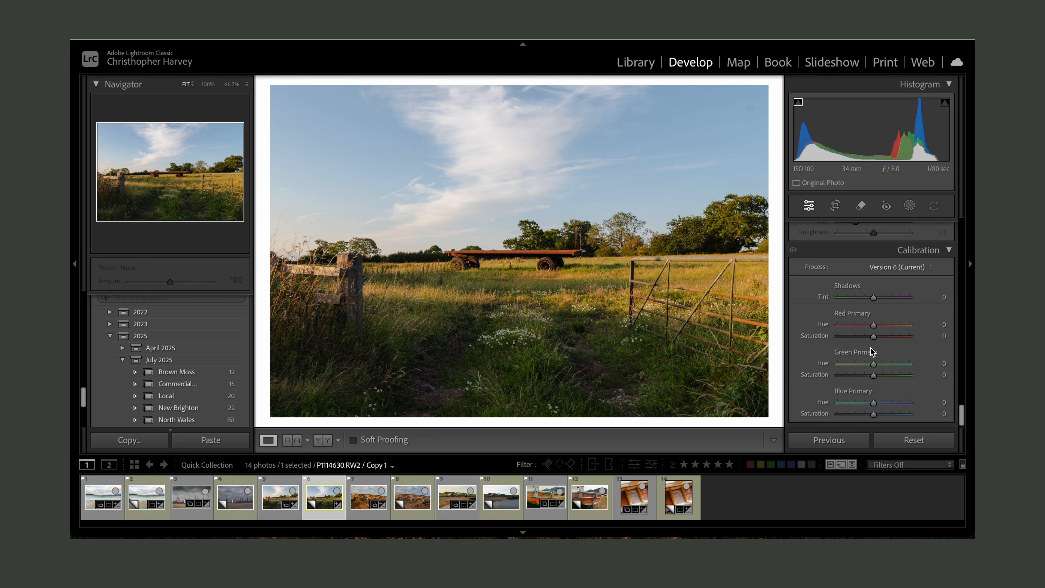
pyautogui.scroll(-1, 871, 381)
pyautogui.scroll(1, 871, 383)
pyautogui.scroll(15, 872, 383)
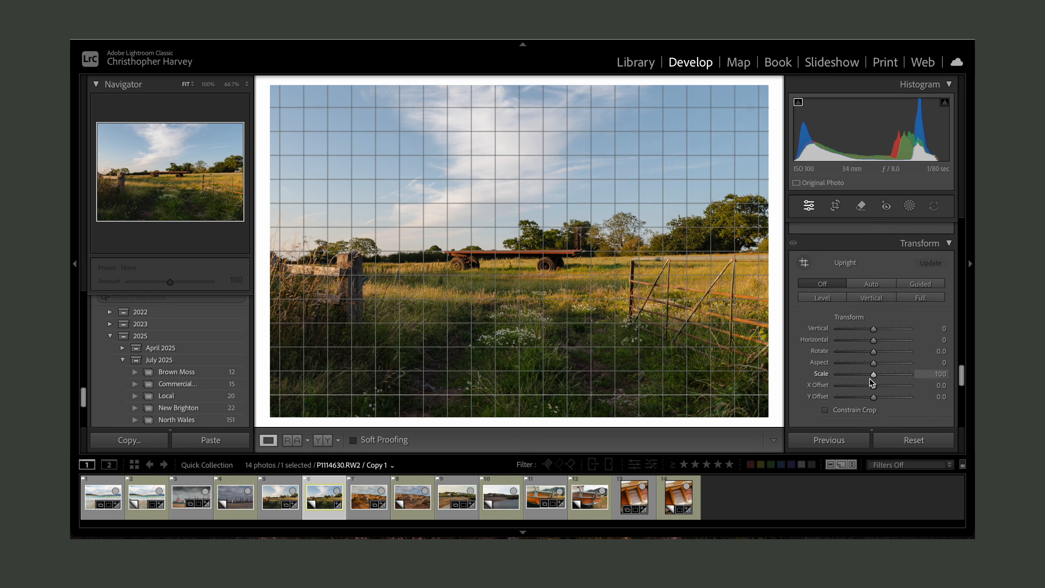
pyautogui.scroll(10, 871, 383)
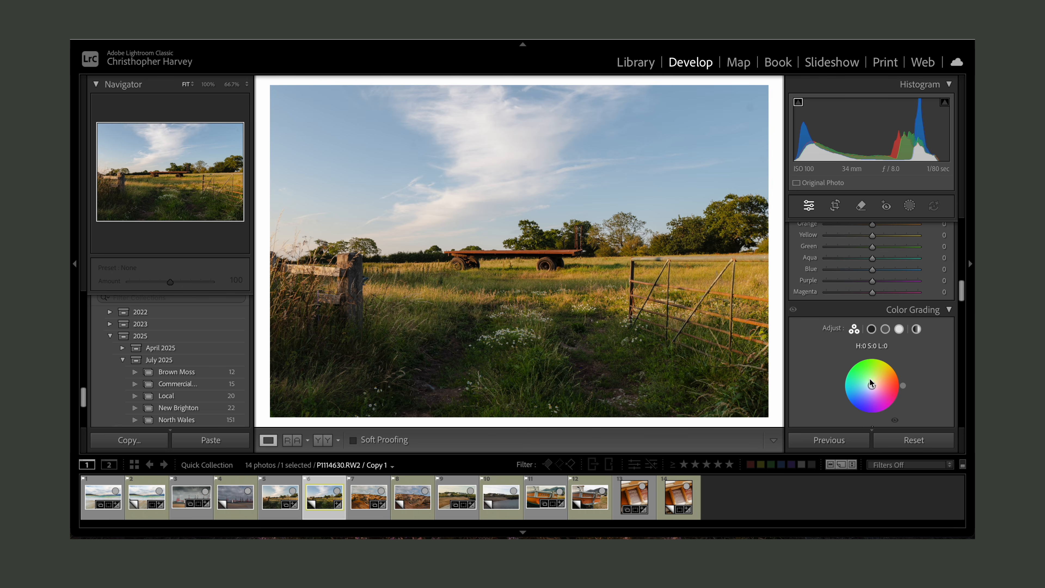
pyautogui.scroll(-5, 872, 383)
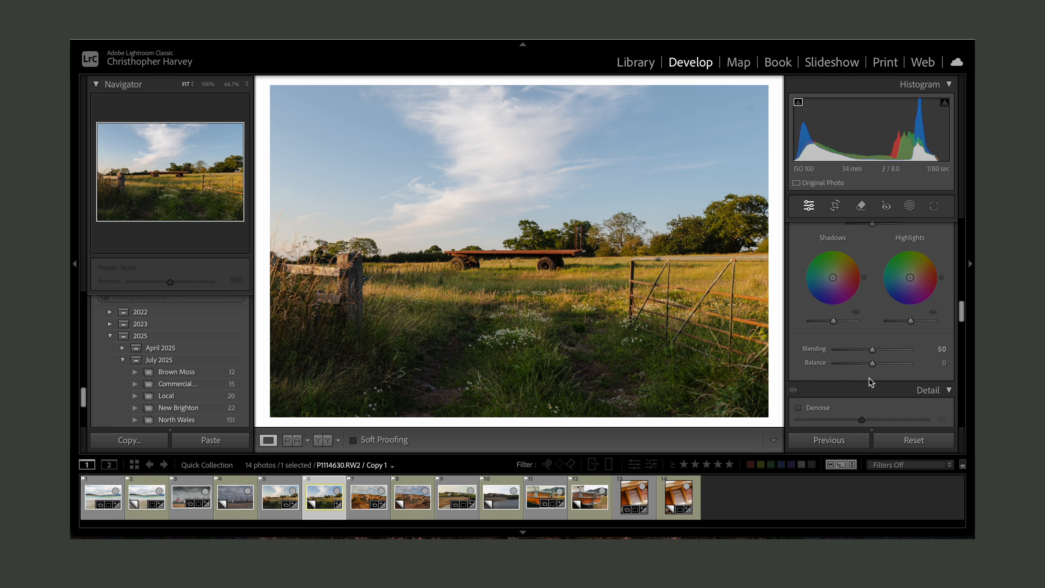
pyautogui.scroll(-1, 872, 383)
pyautogui.scroll(-4, 871, 383)
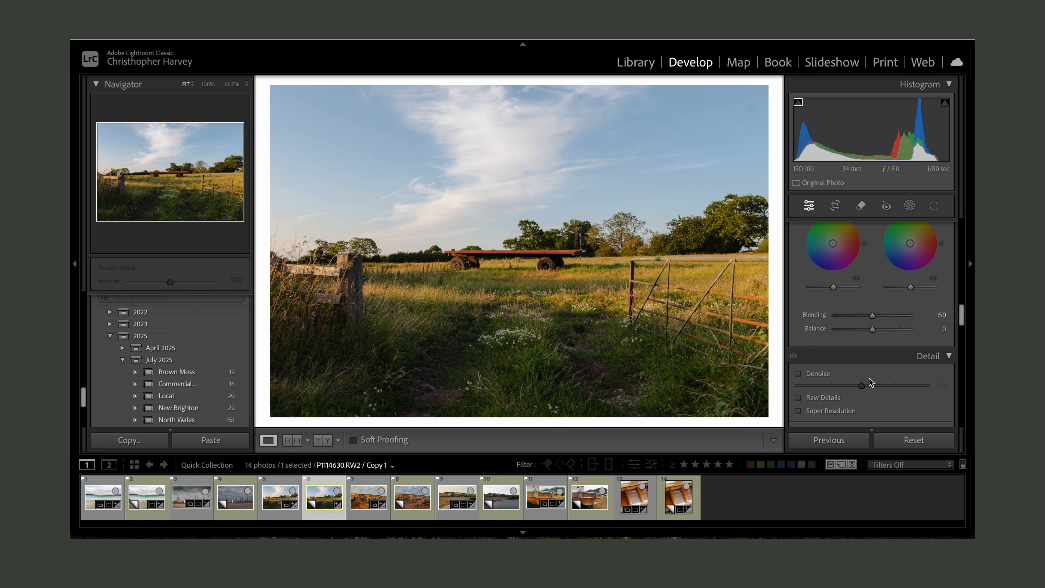
pyautogui.scroll(6, 871, 383)
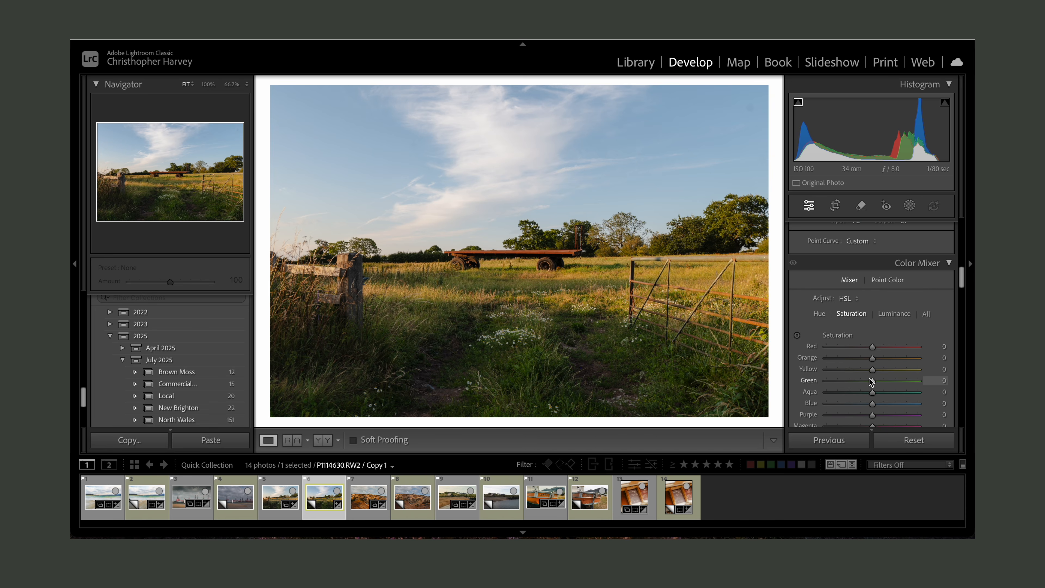
pyautogui.scroll(-2, 871, 382)
# - Reduce the Blue saturation to -4 in the HSL mixer and try adjusting Green saturation
pyautogui.moveTo(873, 359); pyautogui.dragTo(872, 331)
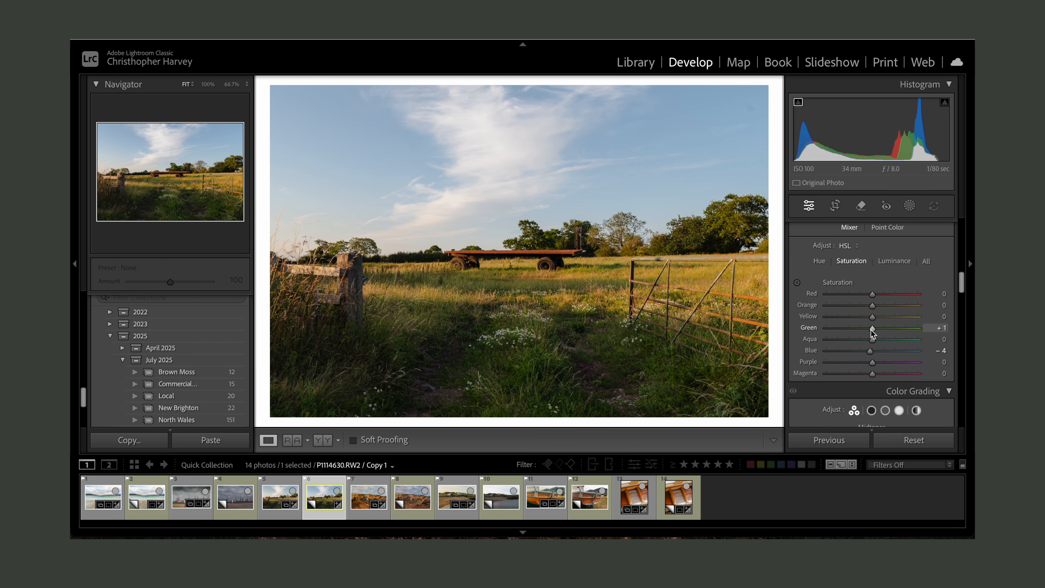
pyautogui.moveTo(874, 323); pyautogui.dragTo(851, 324)
# - Review the tone curve, color mixer and color grading settings again
pyautogui.scroll(5, 873, 319)
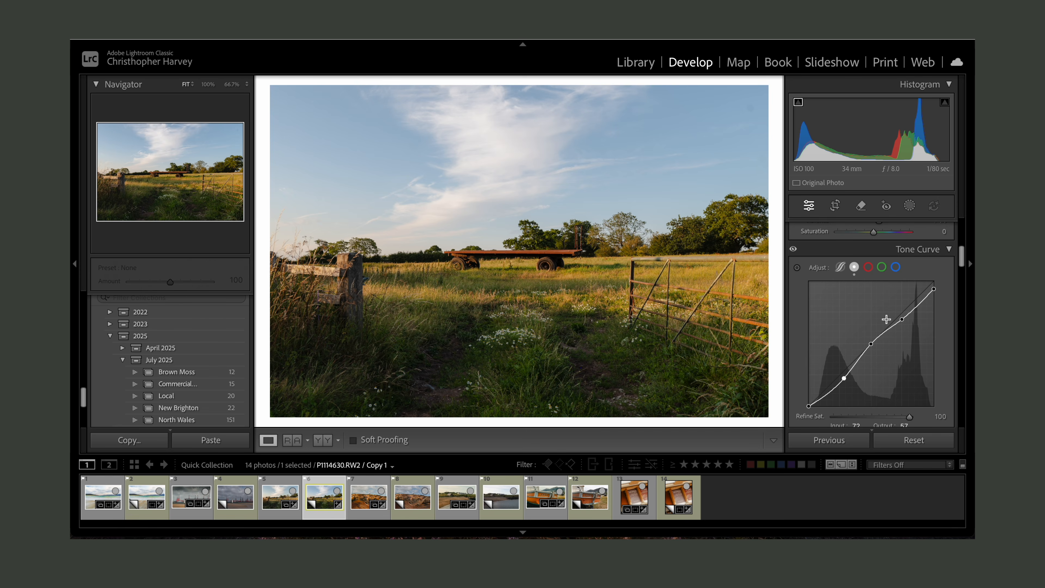
pyautogui.scroll(-5, 886, 320)
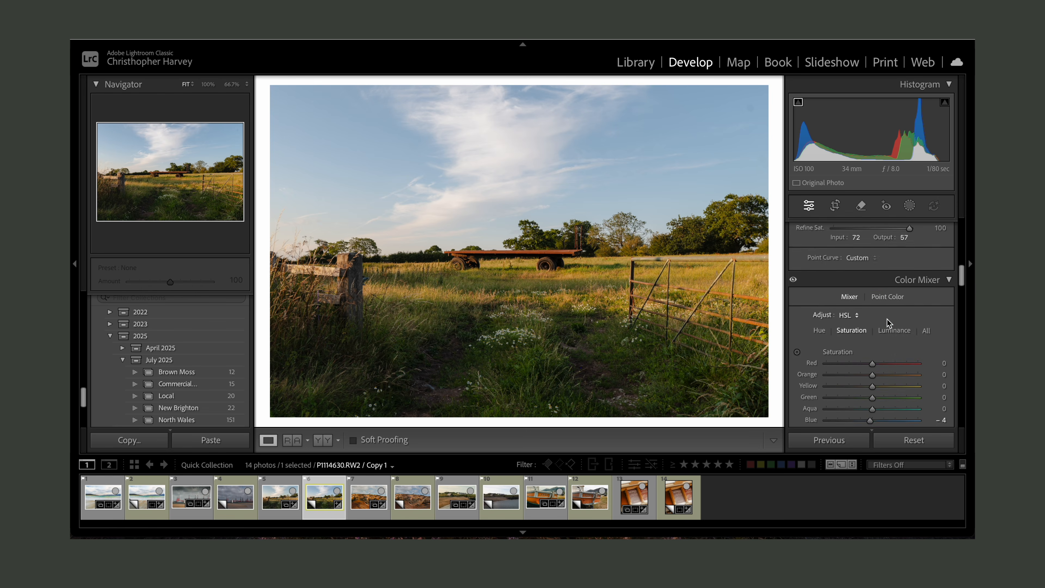
pyautogui.scroll(-2, 887, 321)
pyautogui.scroll(5, 887, 322)
pyautogui.scroll(-2, 887, 321)
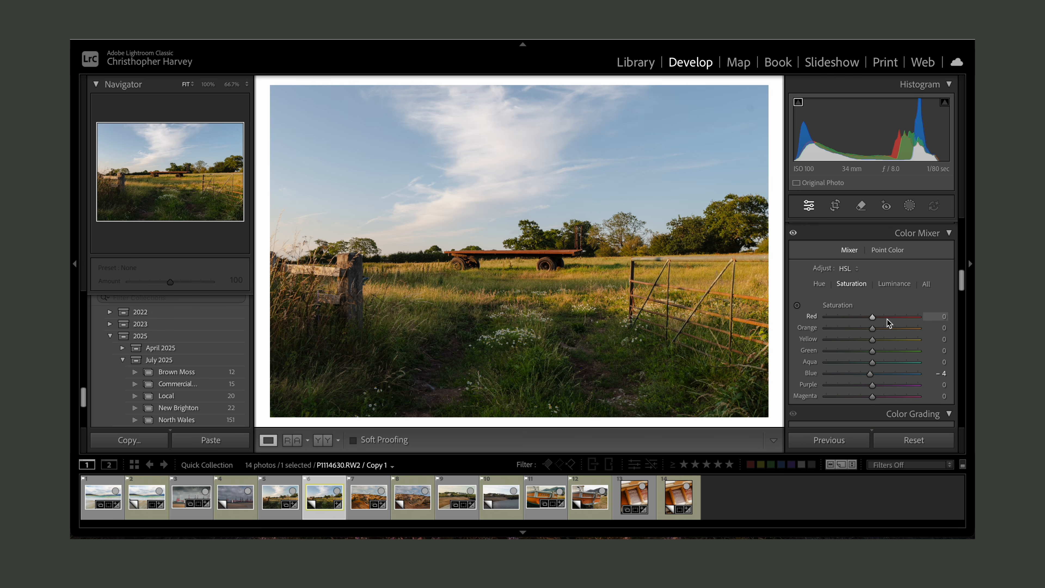
pyautogui.scroll(3, 887, 321)
pyautogui.scroll(4, 887, 318)
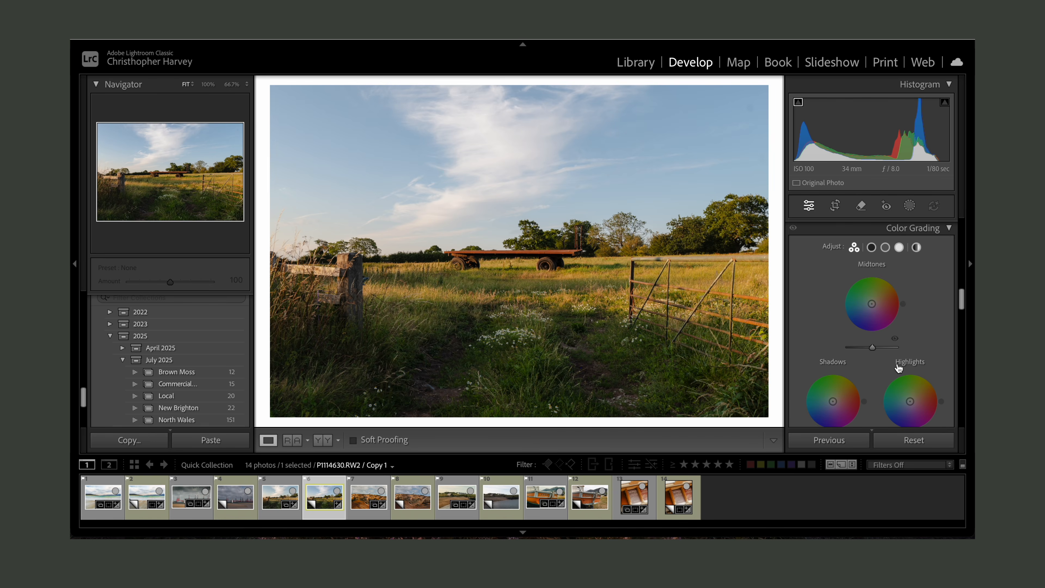
pyautogui.scroll(-2, 900, 359)
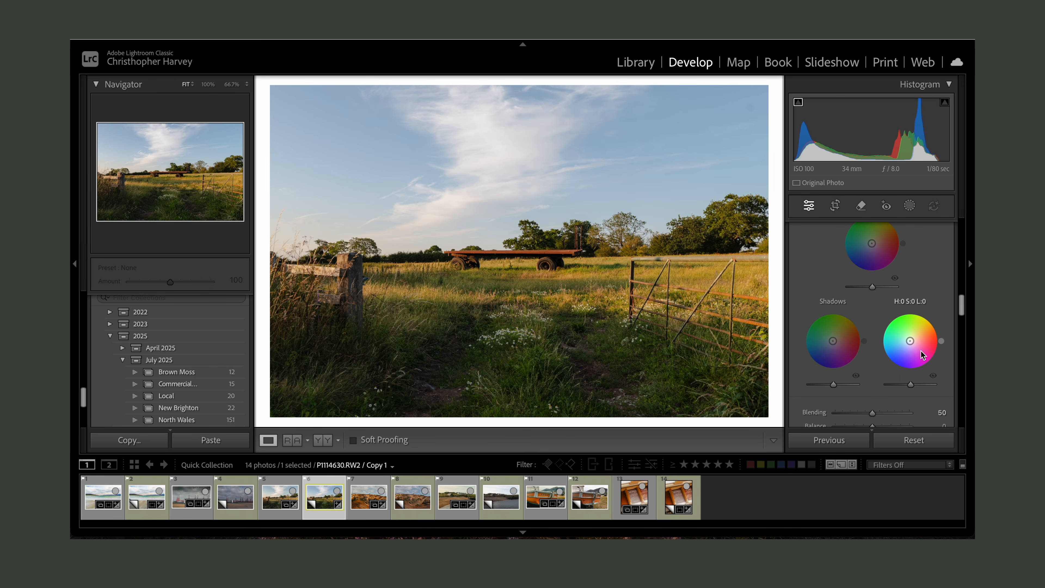
pyautogui.scroll(2, 842, 331)
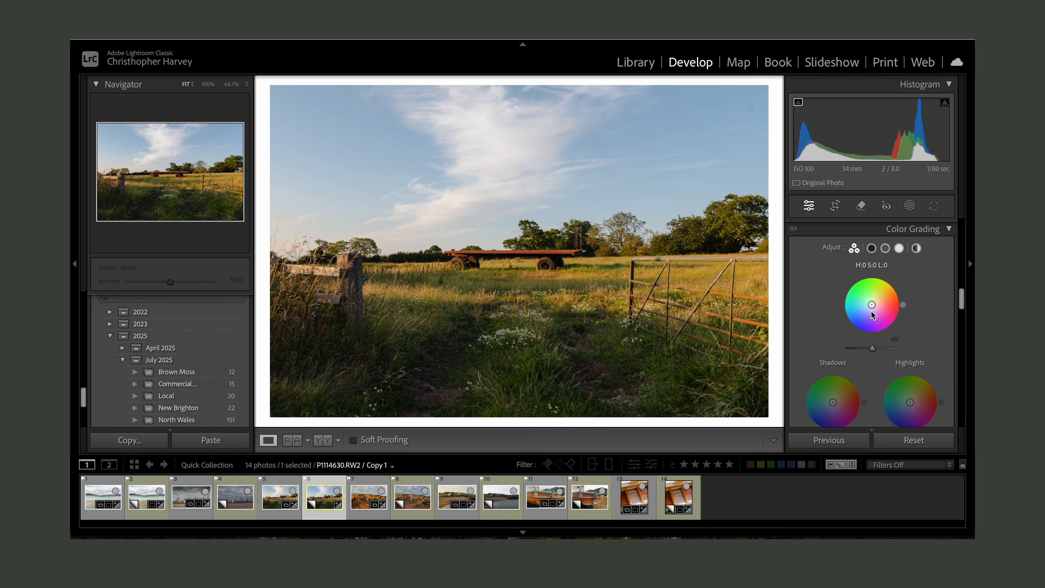
pyautogui.scroll(10, 871, 311)
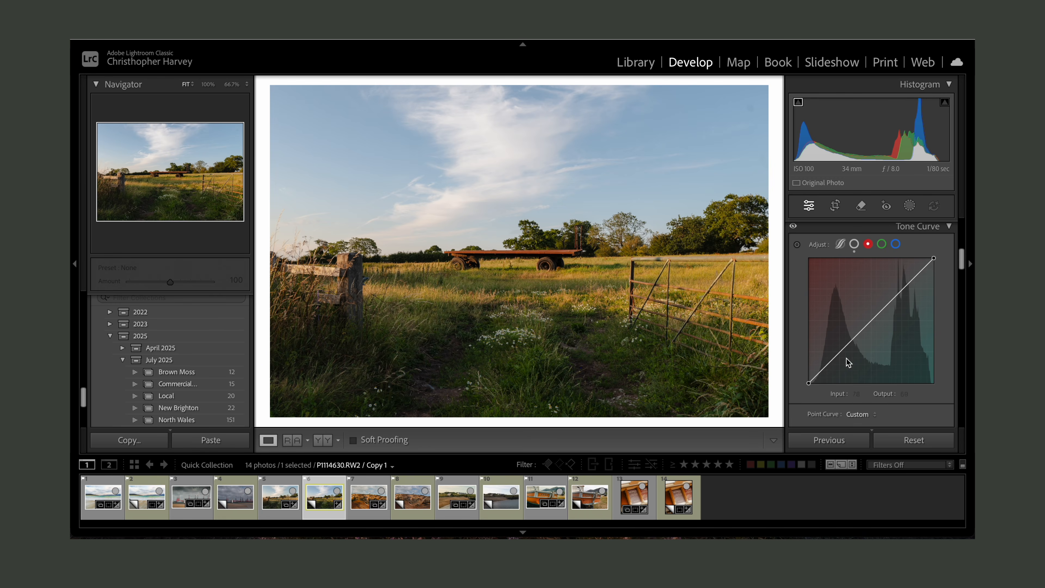
# - In the Red channel curve, add three points and pull the shadow point down to about input 68, output 59
pyautogui.click(840, 353)
pyautogui.click(872, 320)
pyautogui.click(897, 295)
pyautogui.click(841, 351)
pyautogui.moveTo(842, 352)
pyautogui.mouseDown()
pyautogui.moveTo(836, 345)
pyautogui.moveTo(842, 351)
pyautogui.mouseUp()
pyautogui.moveTo(841, 350); pyautogui.dragTo(842, 361)
pyautogui.moveTo(841, 351); pyautogui.dragTo(843, 359)
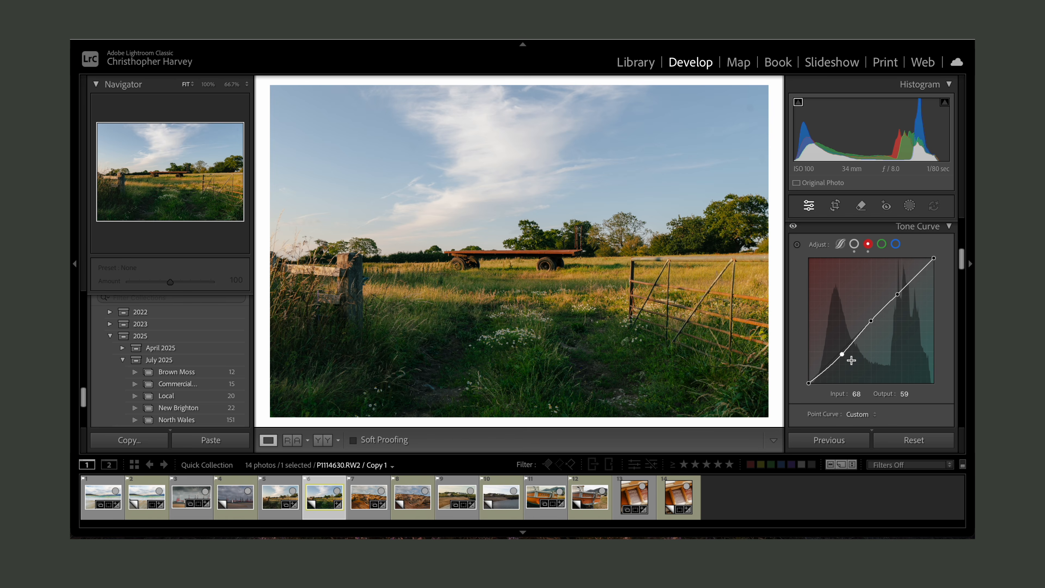
# - Switch to the Blue channel curve, add two anchor points and lower the white point to output 235
pyautogui.scroll(2, 885, 284)
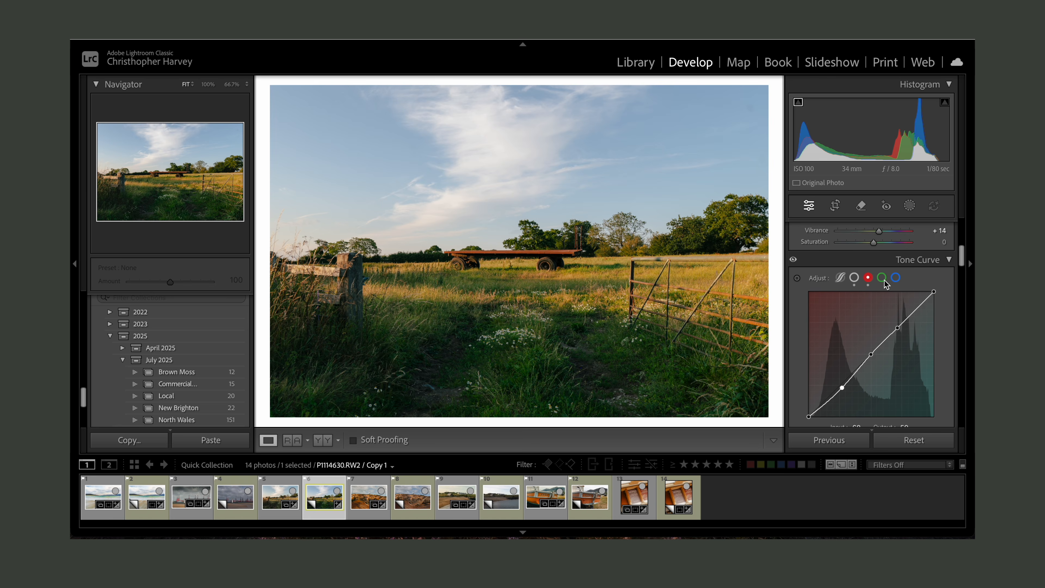
pyautogui.click(896, 277)
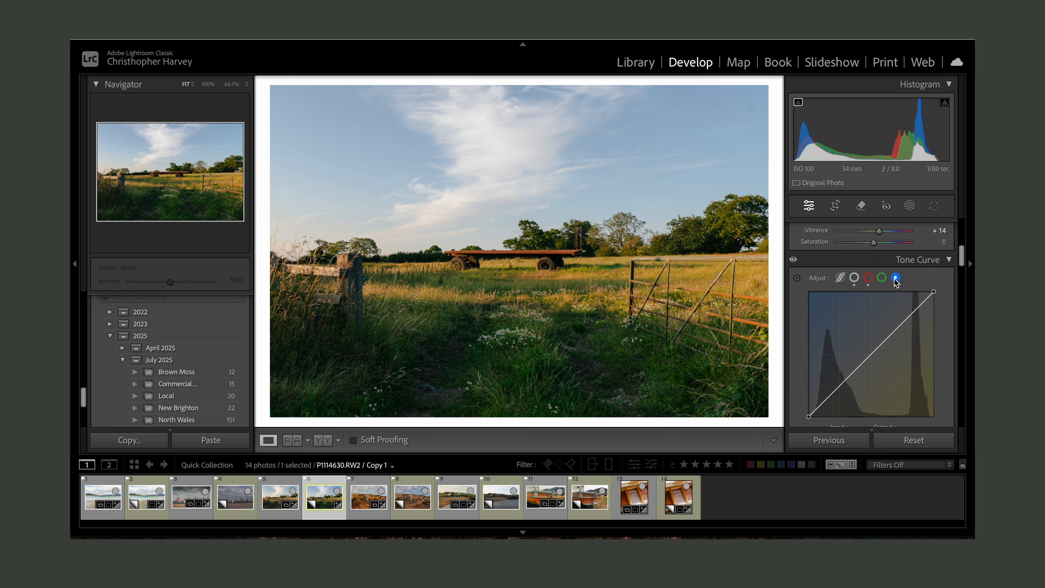
pyautogui.click(898, 326)
pyautogui.click(873, 353)
pyautogui.moveTo(934, 294)
pyautogui.mouseDown()
pyautogui.moveTo(902, 292)
pyautogui.moveTo(940, 288)
pyautogui.moveTo(952, 305)
pyautogui.mouseUp()
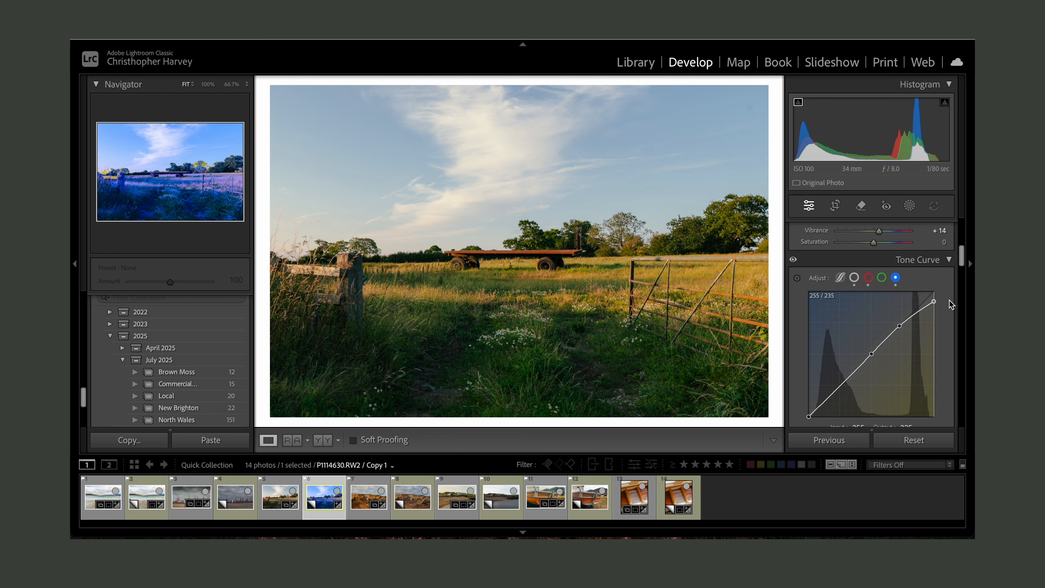
pyautogui.moveTo(900, 325); pyautogui.dragTo(900, 326)
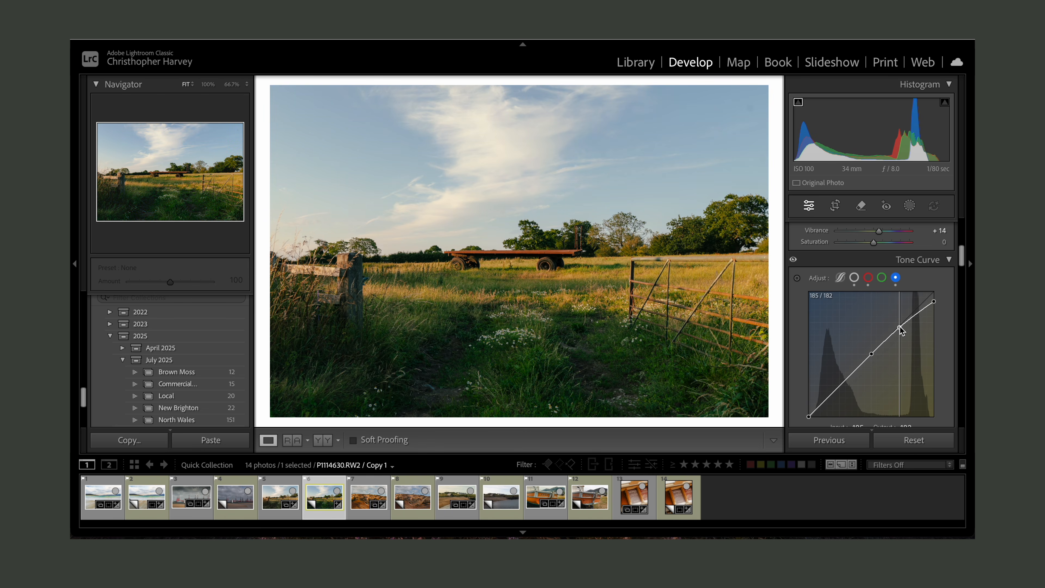
pyautogui.moveTo(900, 326); pyautogui.dragTo(900, 326)
# - Shift the Yellow hue to -5 in the HSL mixer
pyautogui.scroll(-7, 901, 325)
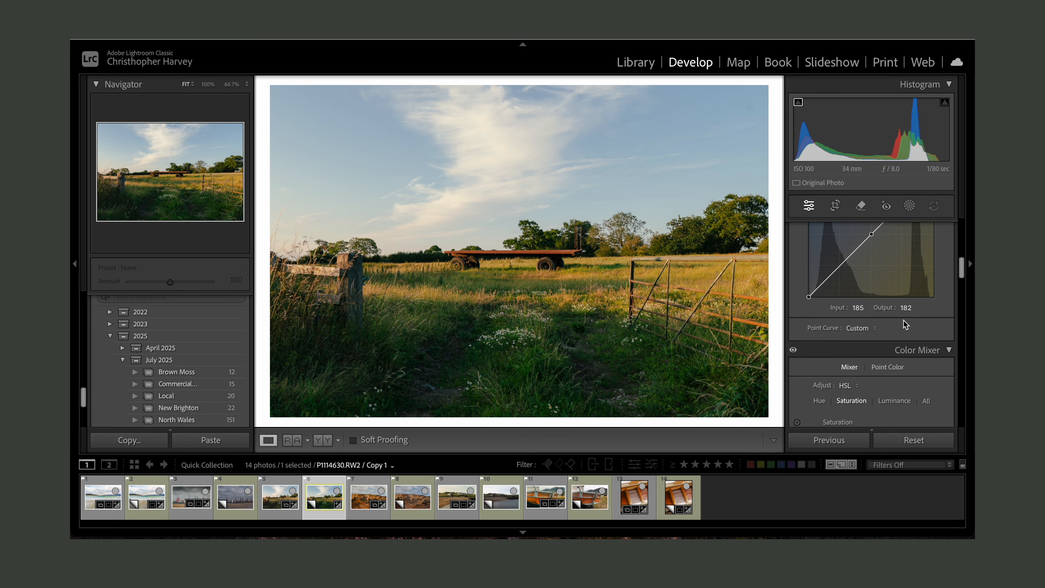
pyautogui.scroll(-7, 903, 320)
pyautogui.scroll(2, 903, 320)
pyautogui.scroll(-1, 903, 320)
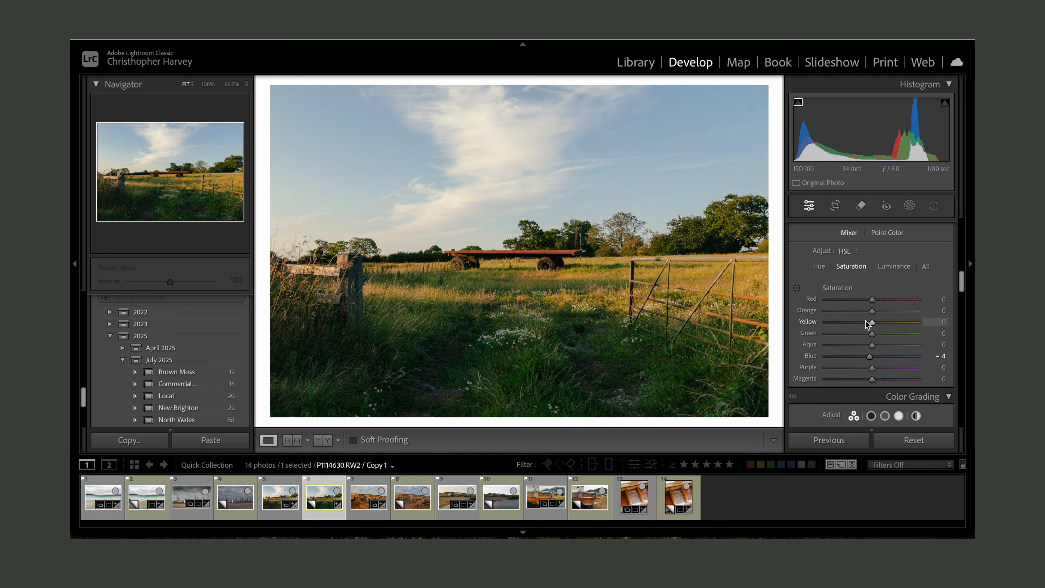
pyautogui.click(820, 267)
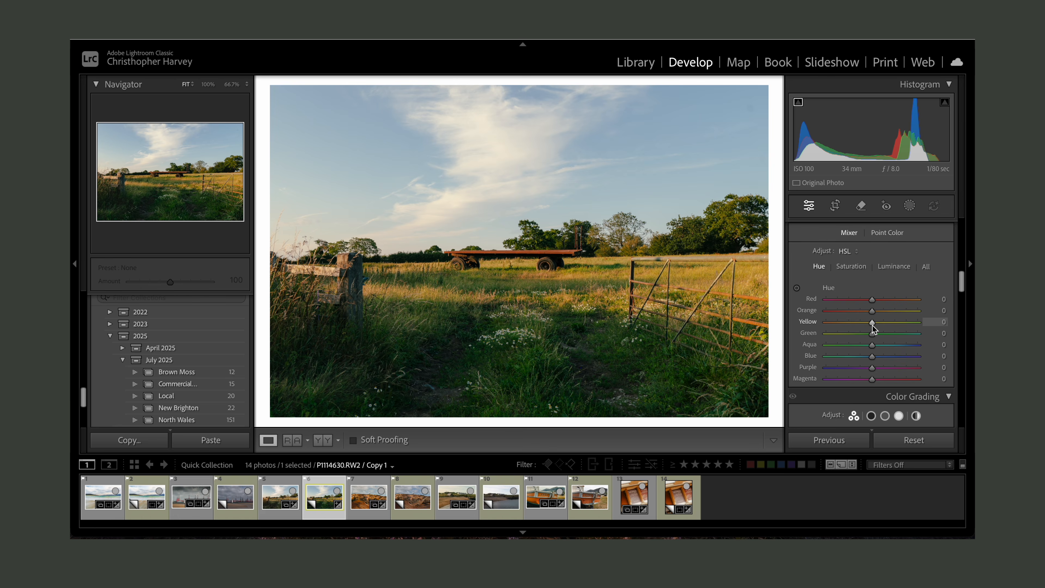
pyautogui.moveTo(873, 327); pyautogui.dragTo(870, 326)
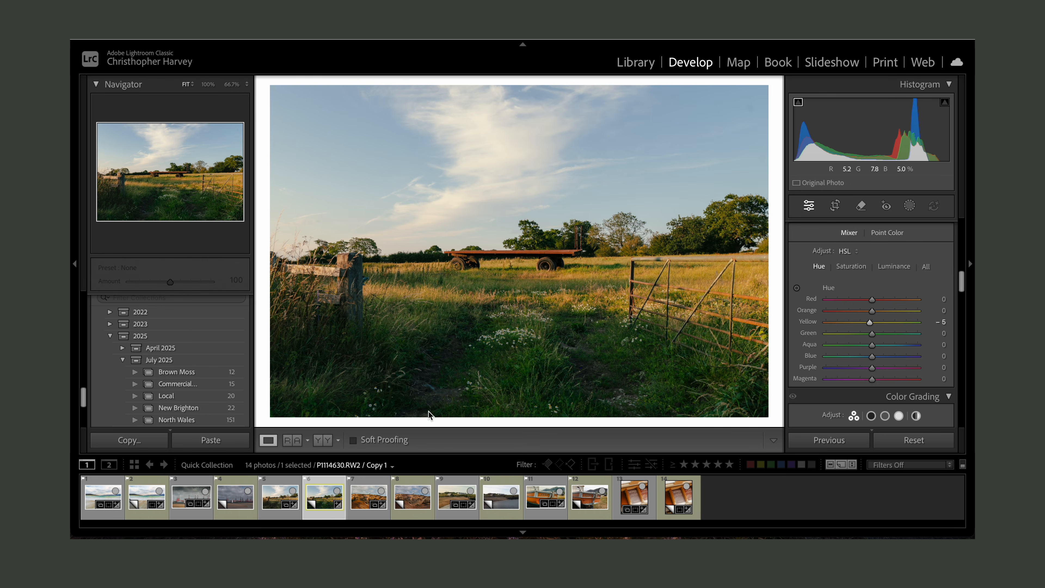
# - Set the Yellow hue to -7 and reset the Blue saturation to zero in the HSL mixer
pyautogui.moveTo(869, 323); pyautogui.dragTo(867, 323)
pyautogui.click(852, 267)
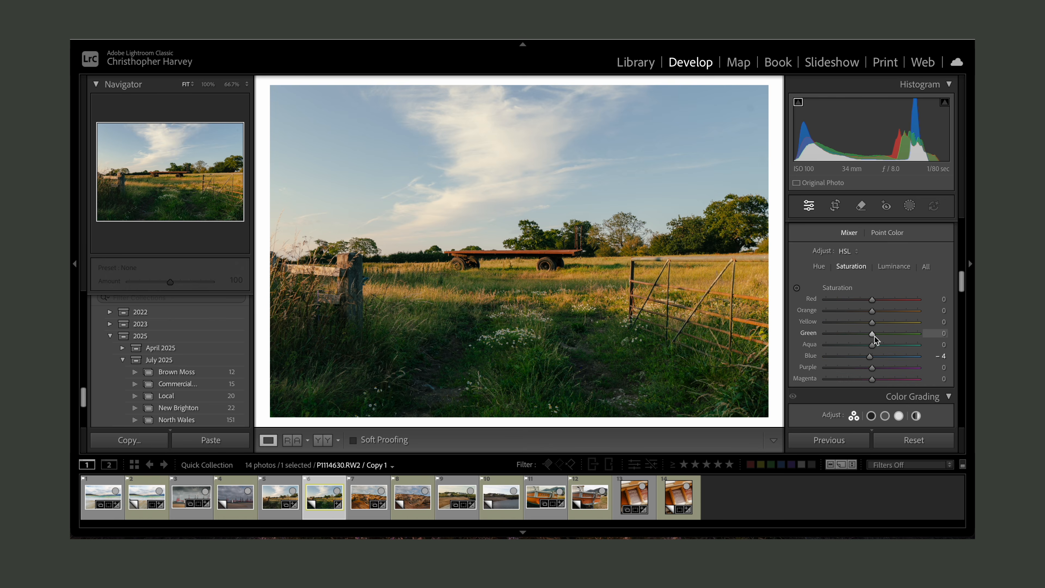
pyautogui.doubleClick(870, 356)
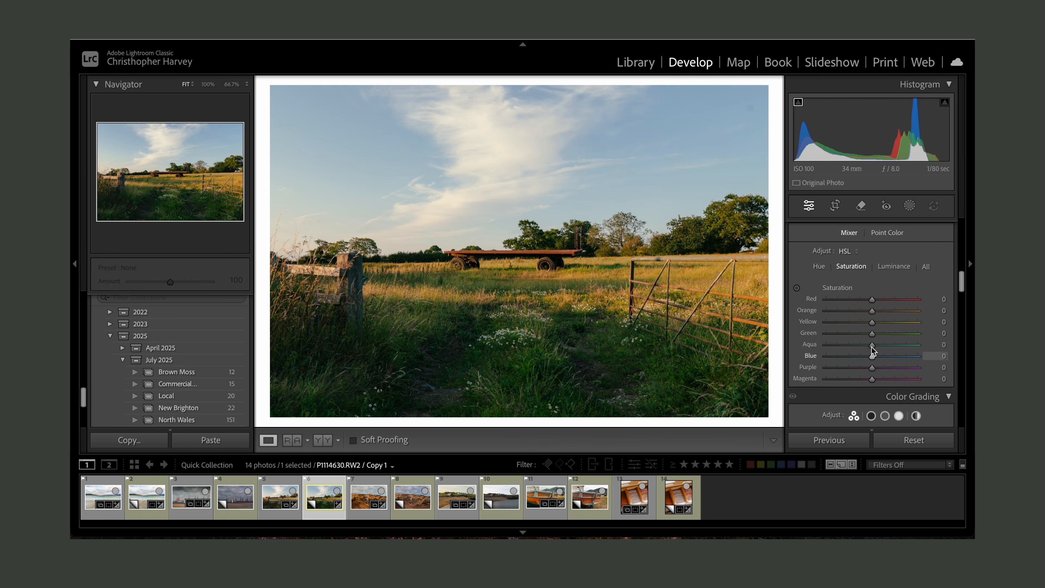
# - In HSL Saturation, lower Green to -58 and raise Orange to +22
pyautogui.moveTo(873, 333)
pyautogui.mouseDown()
pyautogui.moveTo(846, 332)
pyautogui.moveTo(870, 333)
pyautogui.mouseUp()
pyautogui.moveTo(862, 334); pyautogui.dragTo(855, 334)
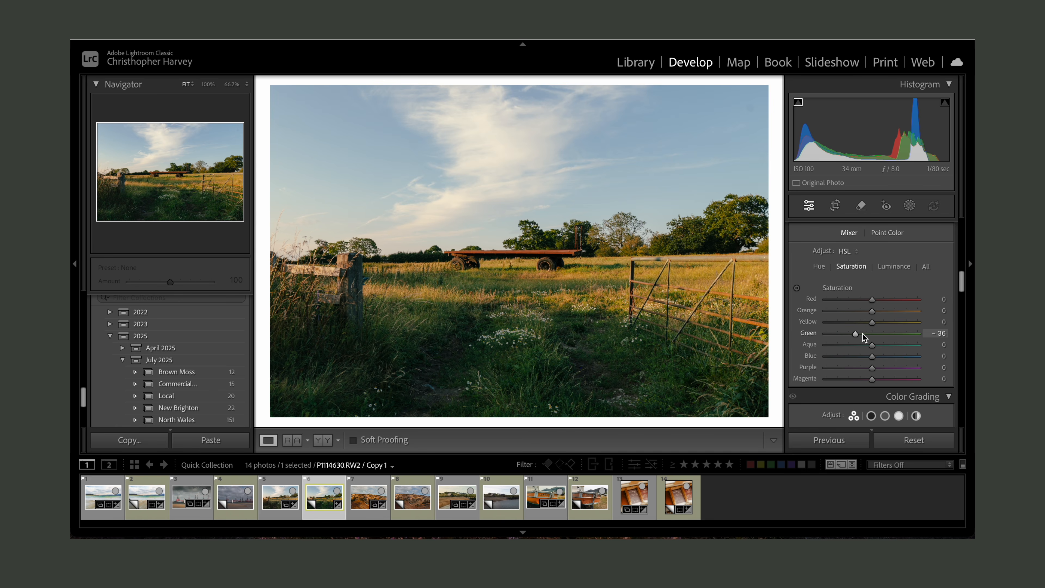
pyautogui.moveTo(857, 333); pyautogui.dragTo(846, 335)
pyautogui.moveTo(873, 312); pyautogui.dragTo(883, 313)
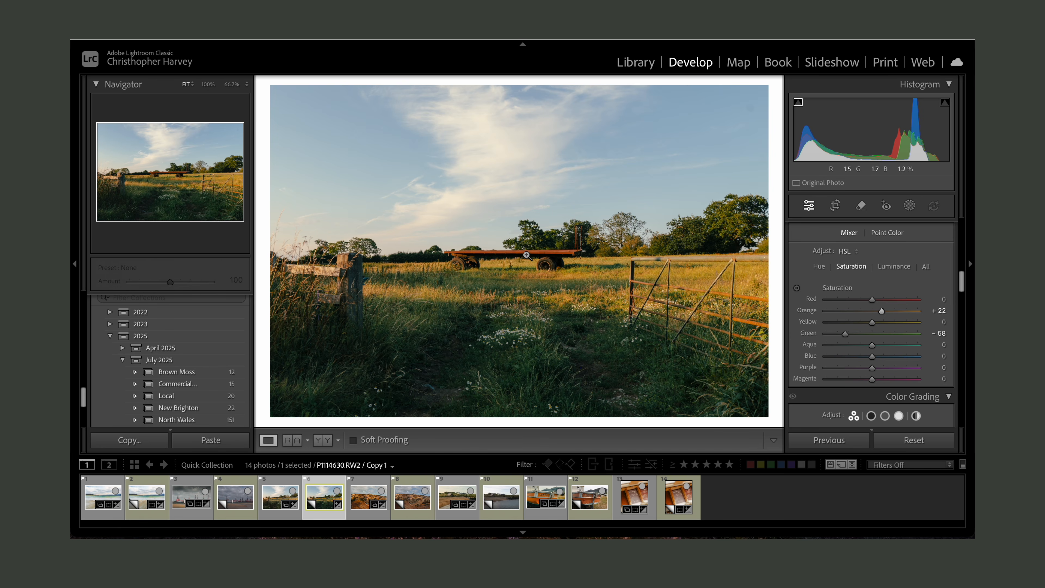
# - In HSL Luminance, set Yellow to -8 and slightly brighten the Green and Orange luminance
pyautogui.click(893, 267)
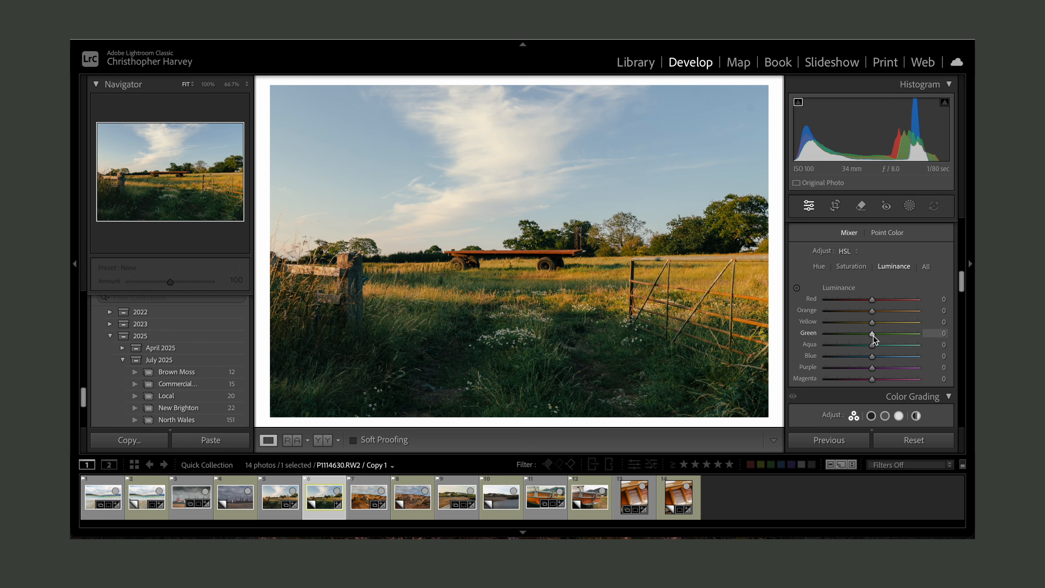
pyautogui.moveTo(873, 323); pyautogui.dragTo(877, 325)
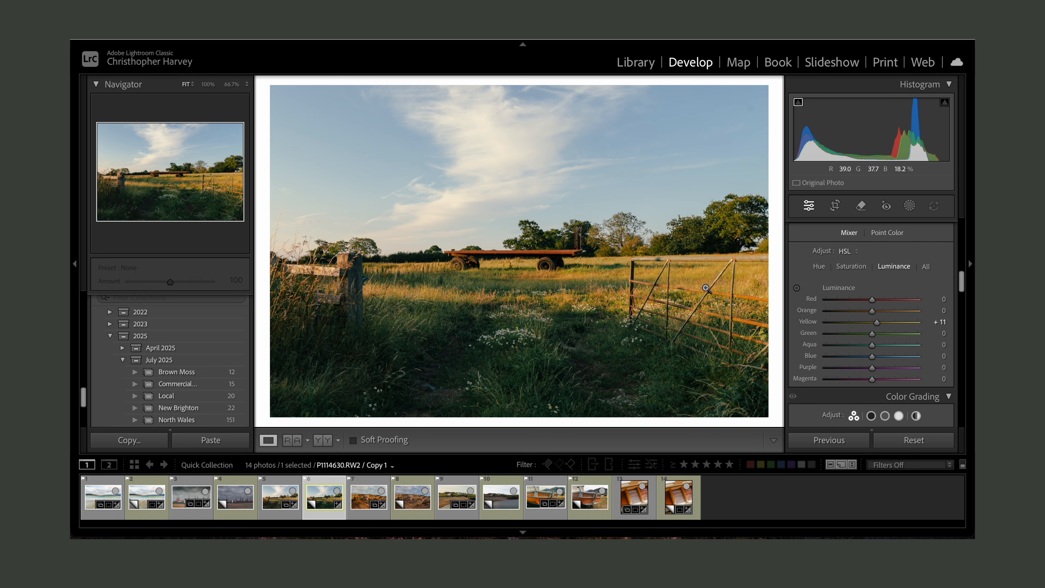
pyautogui.moveTo(877, 324); pyautogui.dragTo(873, 324)
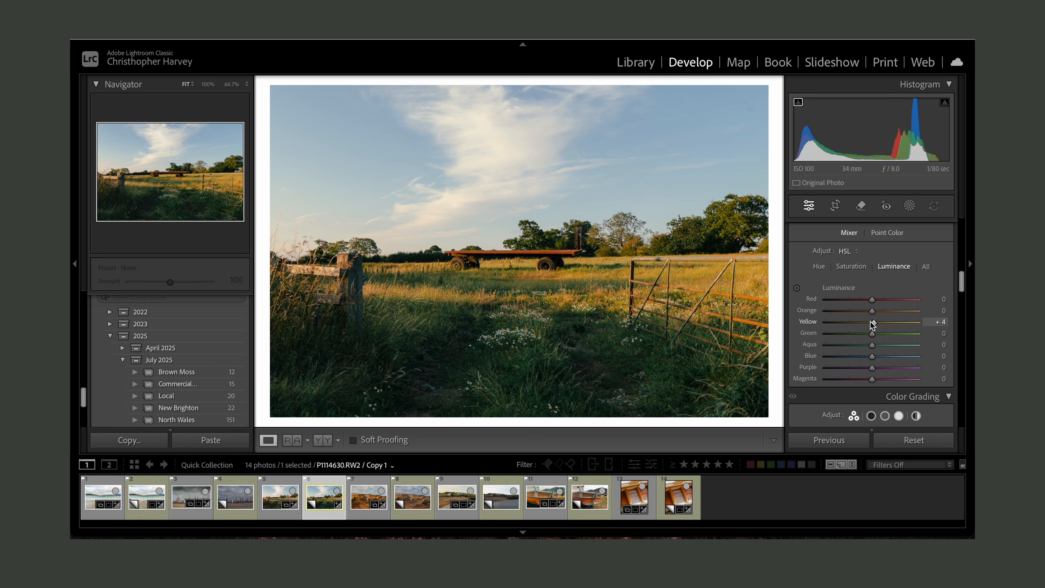
pyautogui.moveTo(872, 325); pyautogui.dragTo(867, 323)
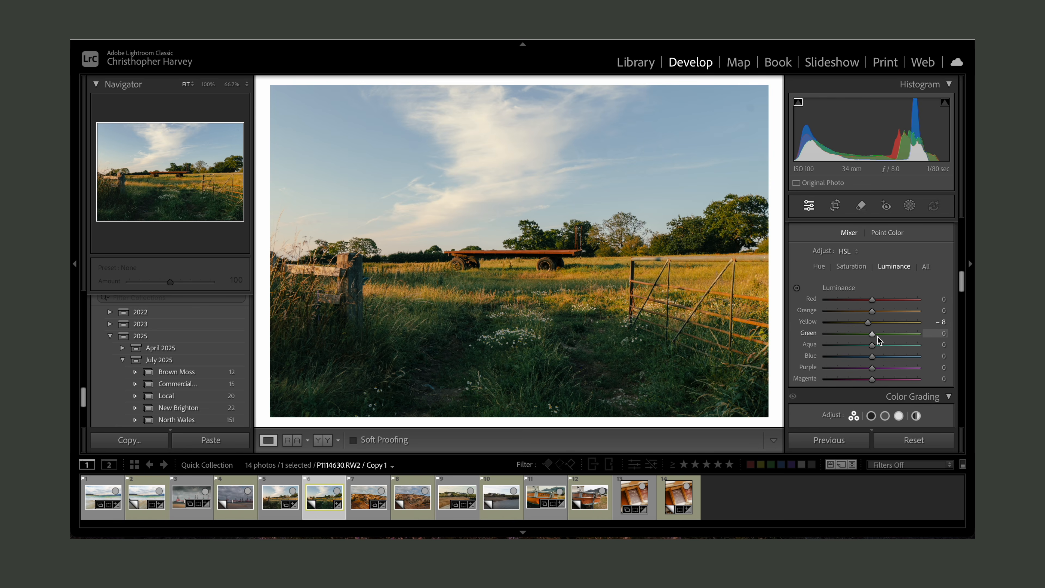
pyautogui.moveTo(873, 334); pyautogui.dragTo(897, 340)
pyautogui.moveTo(895, 333); pyautogui.dragTo(880, 335)
pyautogui.moveTo(872, 312); pyautogui.dragTo(880, 319)
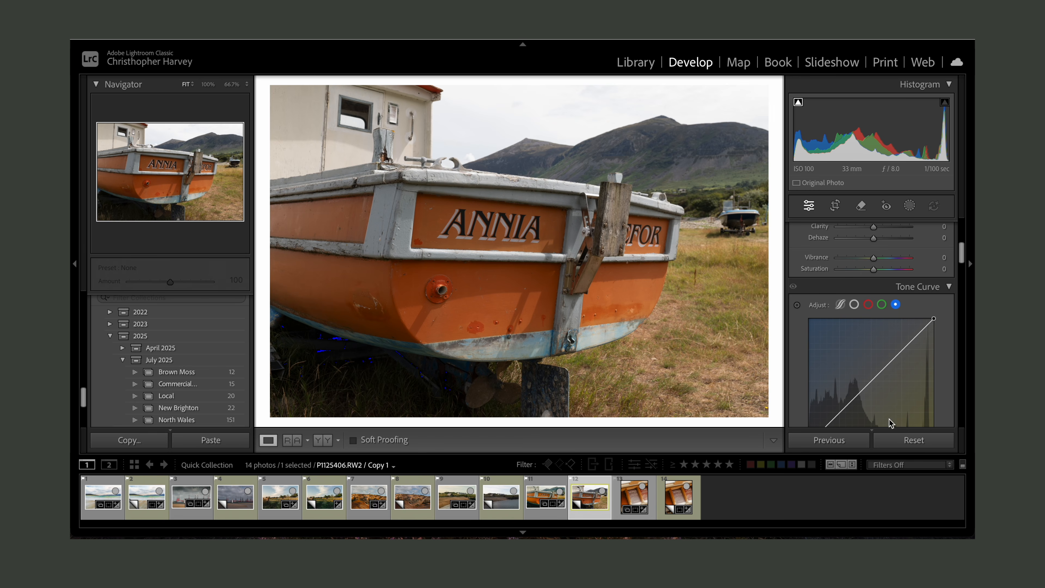
# - On the boat photo, set Exposure to +0.15 and raise Shadows to +39, Whites to +18 and Blacks to +17
pyautogui.scroll(2, 879, 396)
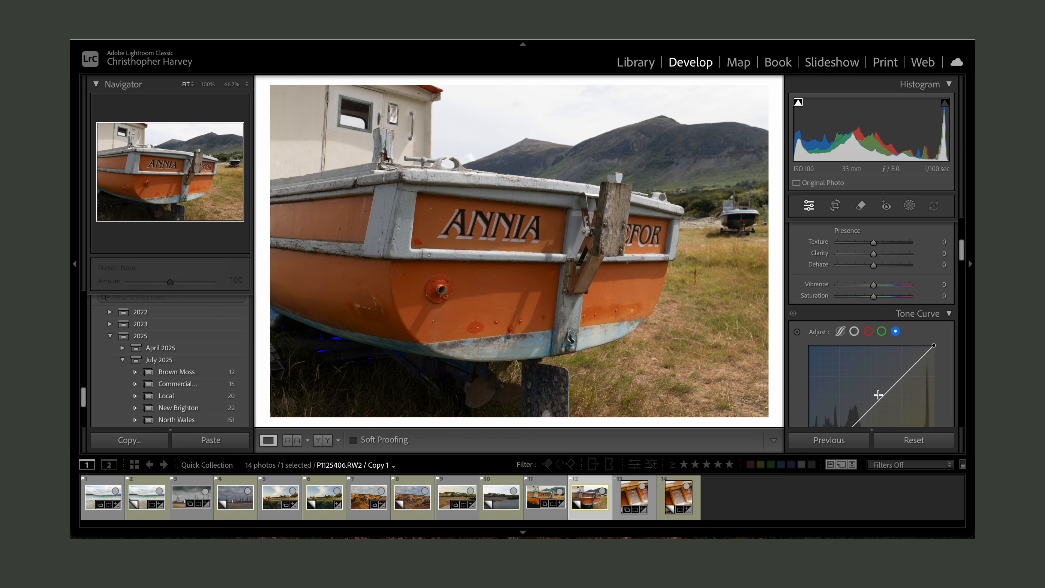
pyautogui.scroll(6, 878, 395)
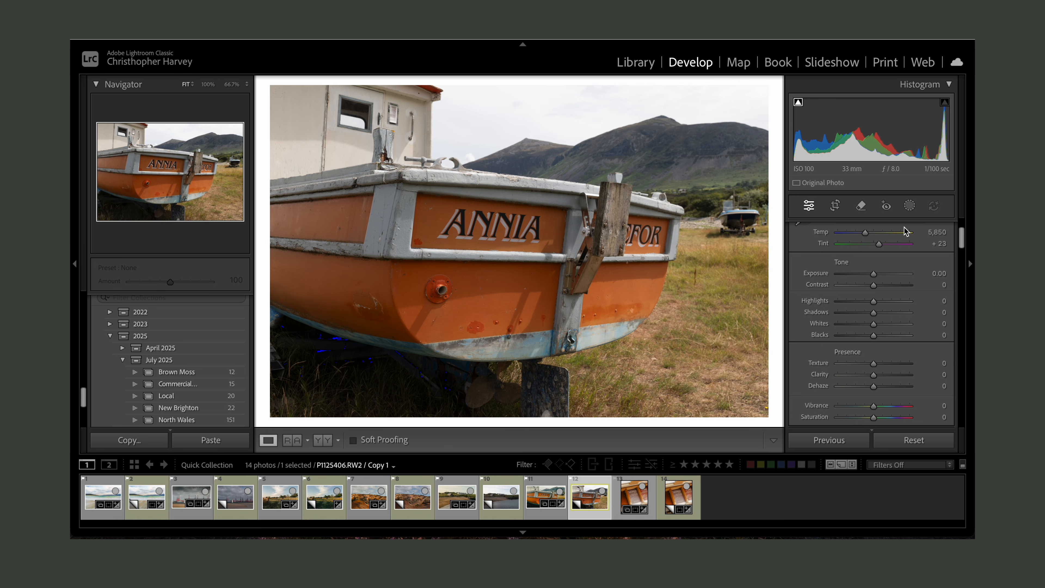
pyautogui.moveTo(876, 275); pyautogui.dragTo(878, 274)
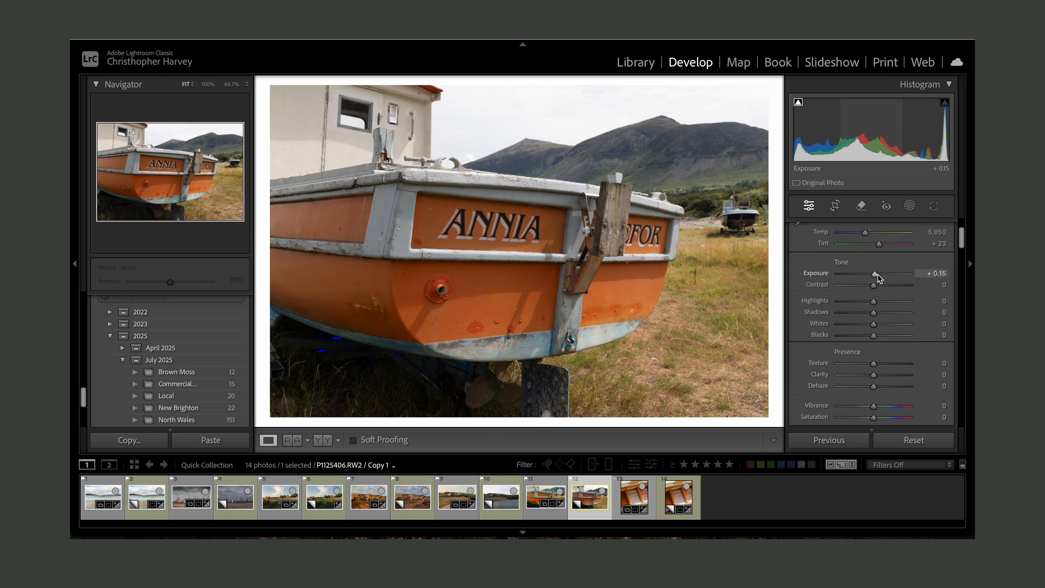
pyautogui.click(851, 301)
pyautogui.click(888, 313)
pyautogui.click(881, 324)
pyautogui.click(881, 335)
# - Set Clarity to -8 and Vibrance to +22
pyautogui.scroll(-2, 879, 313)
pyautogui.click(872, 333)
pyautogui.click(879, 364)
pyautogui.moveTo(879, 367); pyautogui.dragTo(882, 368)
# - On the main point curve, add three points and pull the shadow point to about input 69, output 51
pyautogui.scroll(-5, 881, 367)
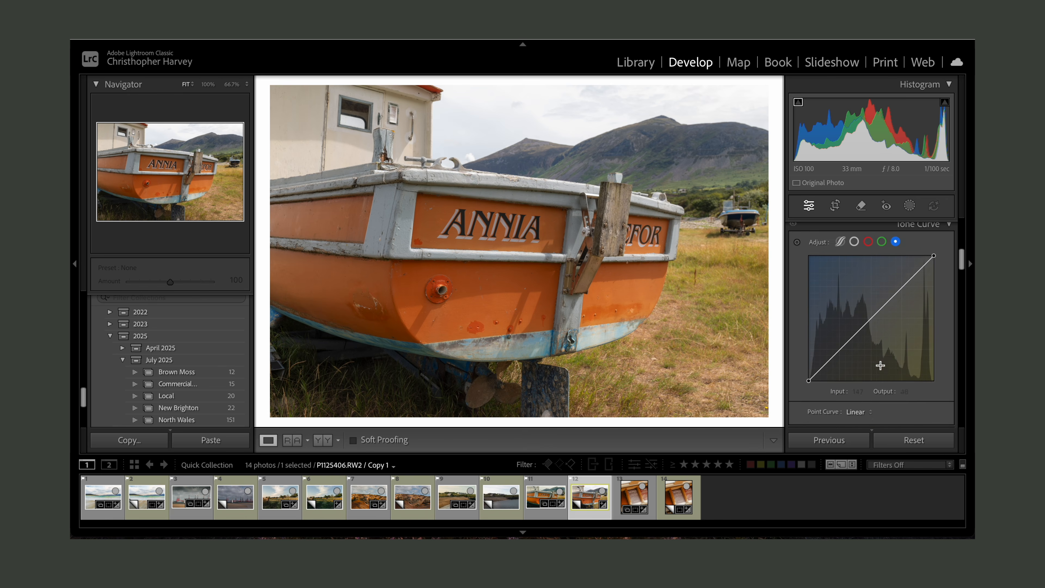
pyautogui.click(854, 247)
pyautogui.click(841, 354)
pyautogui.click(872, 324)
pyautogui.click(900, 295)
pyautogui.moveTo(841, 354); pyautogui.dragTo(843, 363)
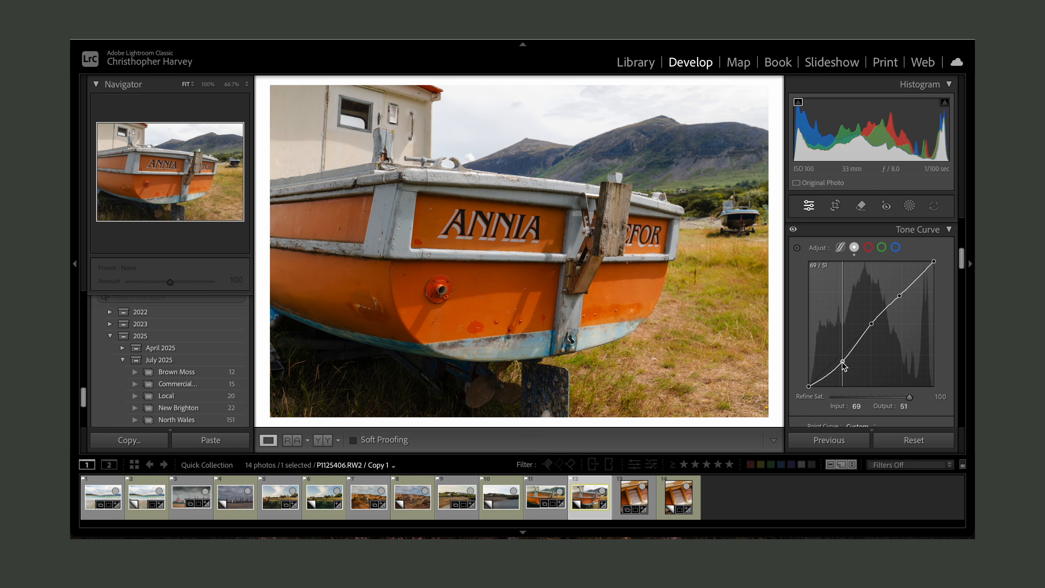
pyautogui.moveTo(900, 295); pyautogui.dragTo(899, 299)
# - Lower the curve's white point to output 224 and set the upper point to input 181, output 174
pyautogui.moveTo(934, 262); pyautogui.dragTo(936, 272)
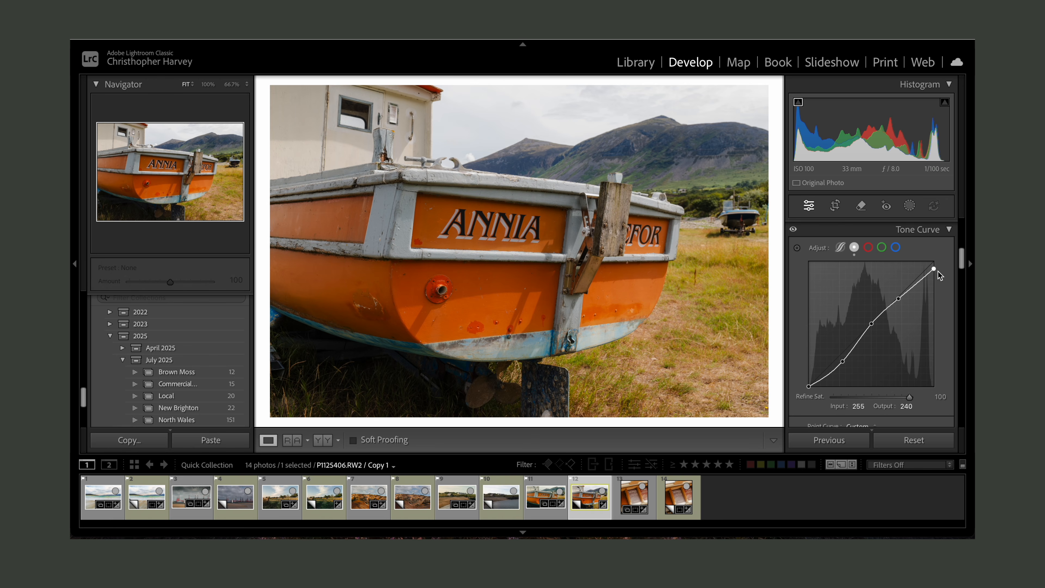
pyautogui.moveTo(934, 269)
pyautogui.mouseDown()
pyautogui.moveTo(940, 280)
pyautogui.moveTo(946, 264)
pyautogui.moveTo(942, 280)
pyautogui.moveTo(949, 263)
pyautogui.moveTo(951, 280)
pyautogui.mouseUp()
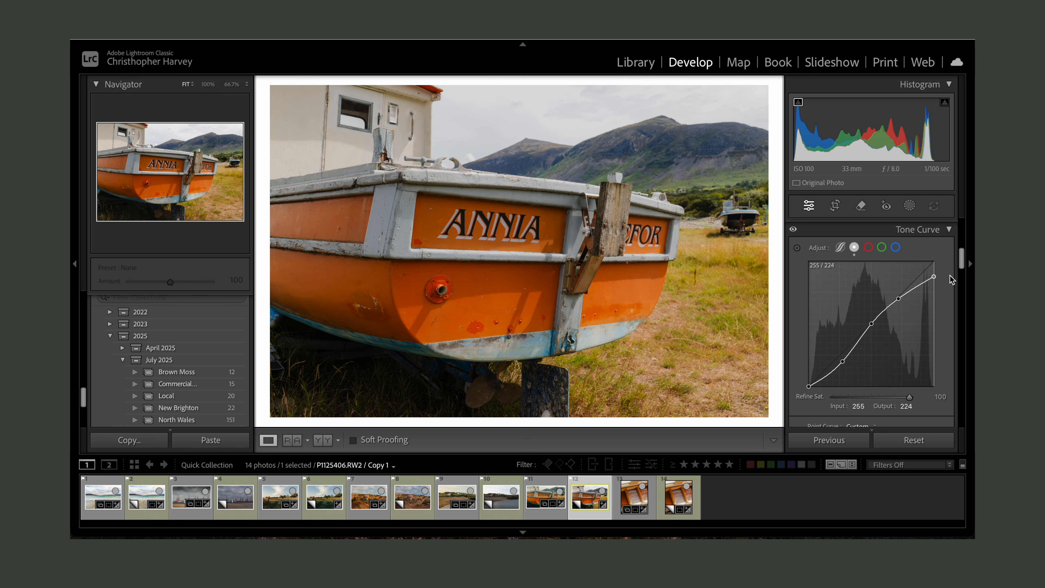
pyautogui.click(899, 299)
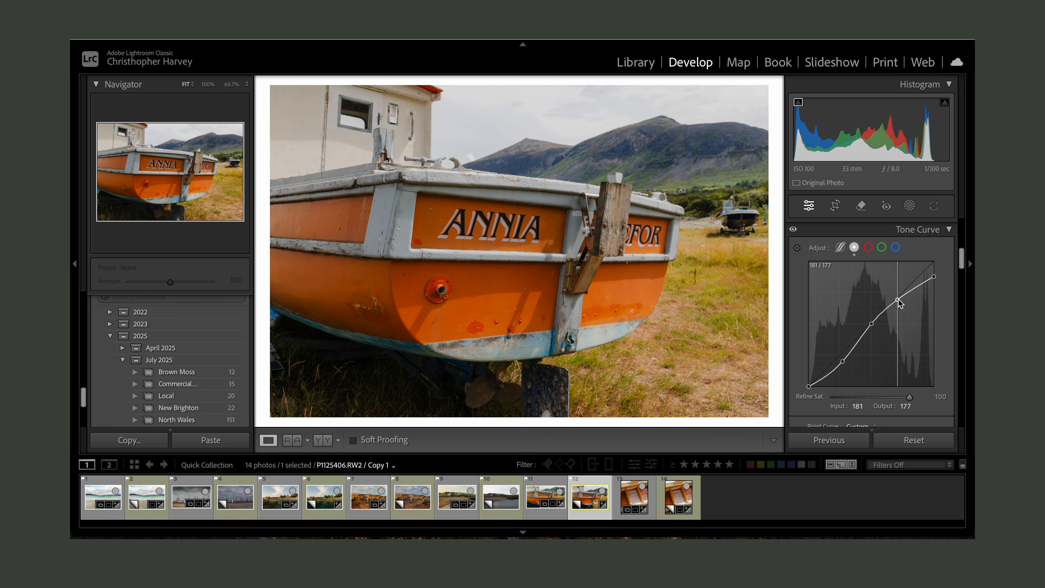
pyautogui.moveTo(900, 301); pyautogui.dragTo(899, 302)
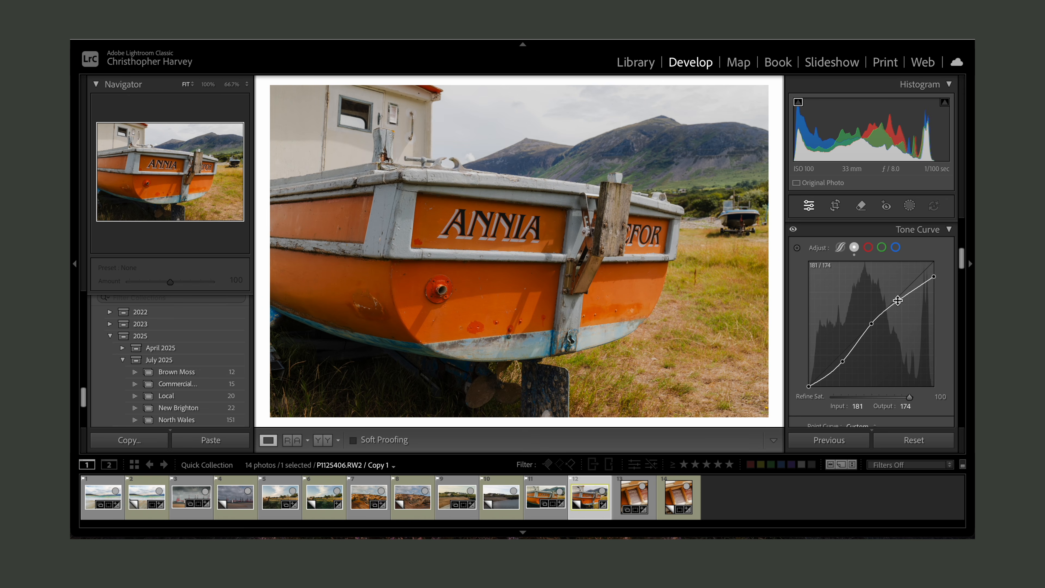
# - In HSL Saturation, set Orange to +11, Yellow to -29, Green to -63 and Blue to -41
pyautogui.scroll(4, 916, 268)
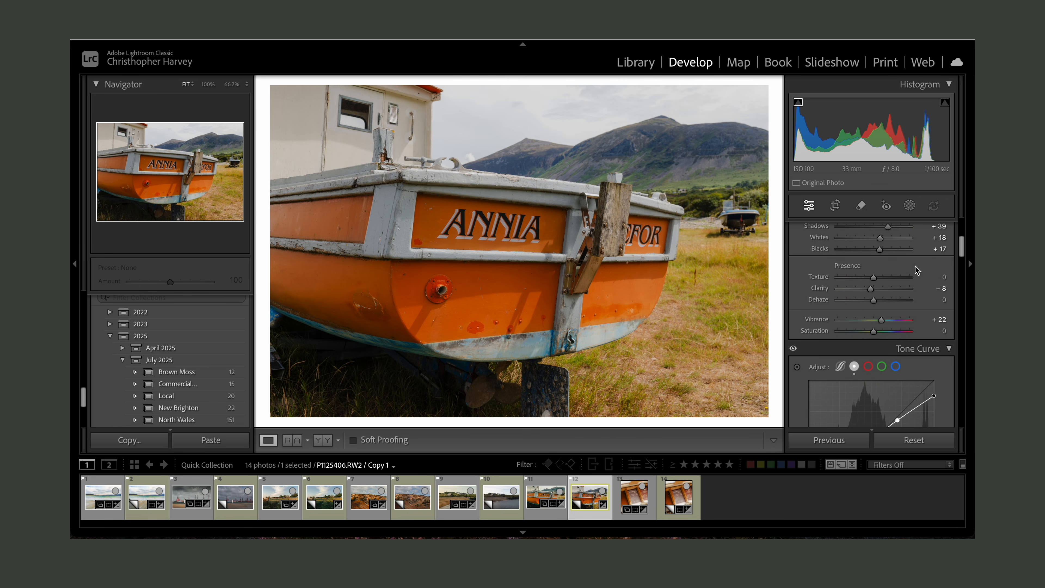
pyautogui.scroll(-2, 915, 270)
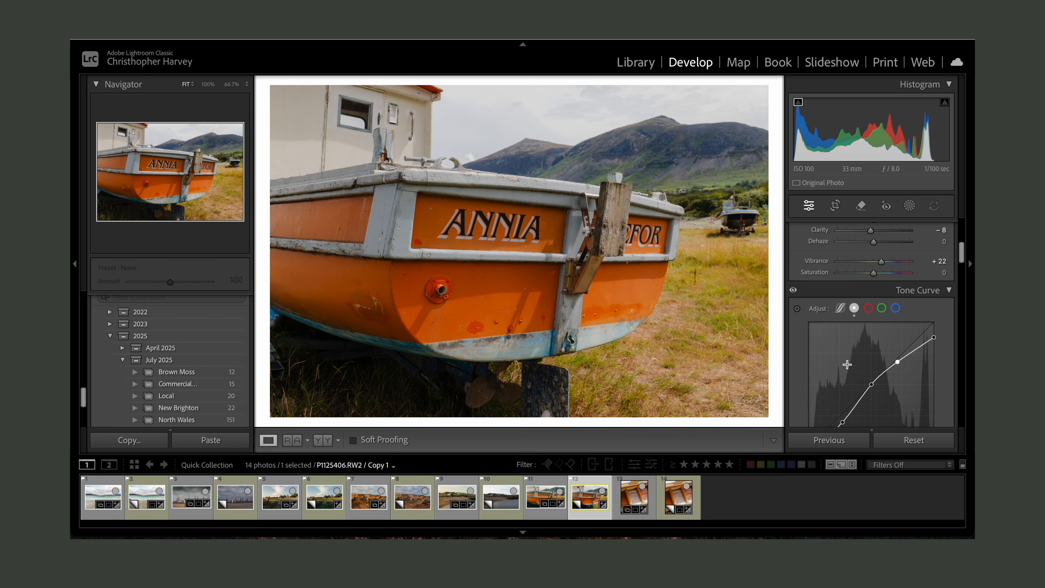
pyautogui.scroll(-6, 848, 364)
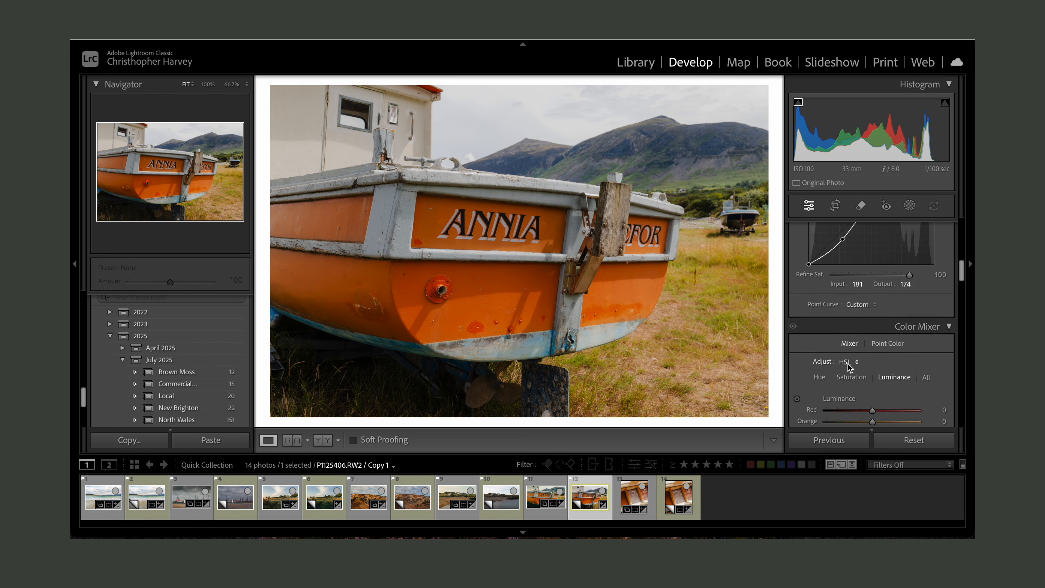
pyautogui.scroll(-3, 849, 365)
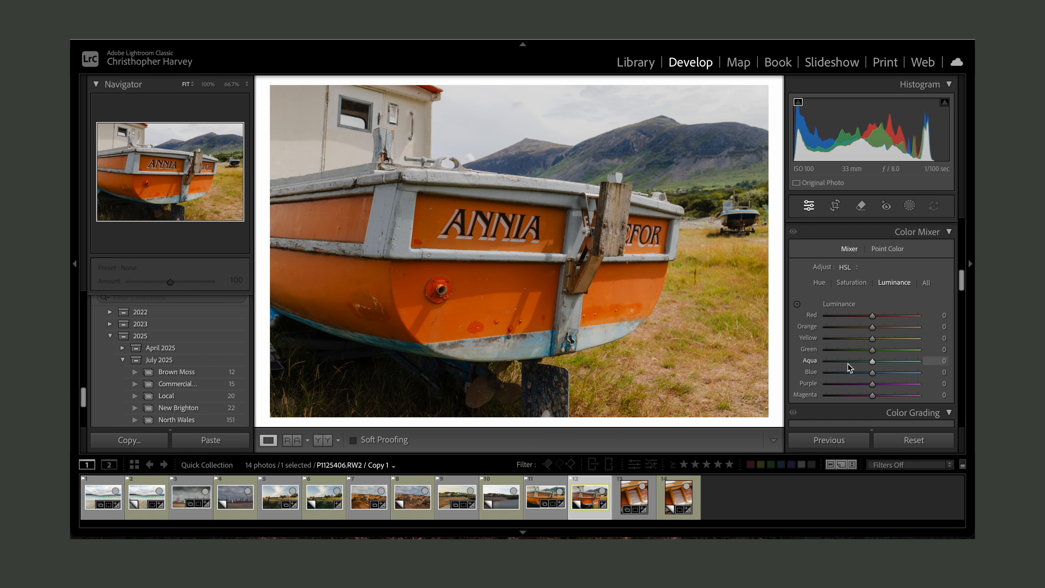
pyautogui.scroll(-1, 849, 366)
pyautogui.click(822, 267)
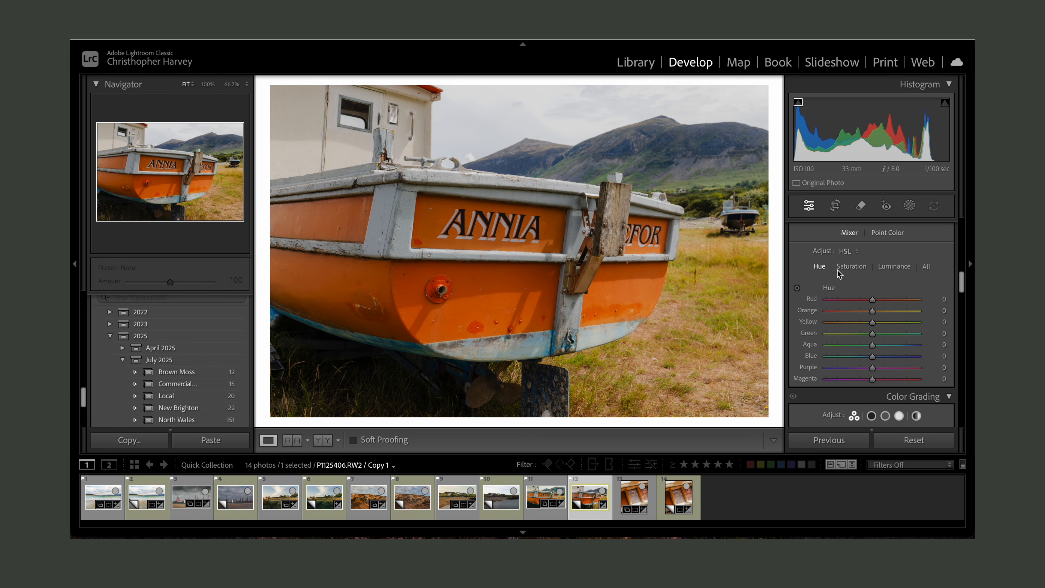
pyautogui.click(851, 267)
pyautogui.moveTo(878, 336); pyautogui.dragTo(877, 312)
pyautogui.click(820, 266)
pyautogui.click(852, 266)
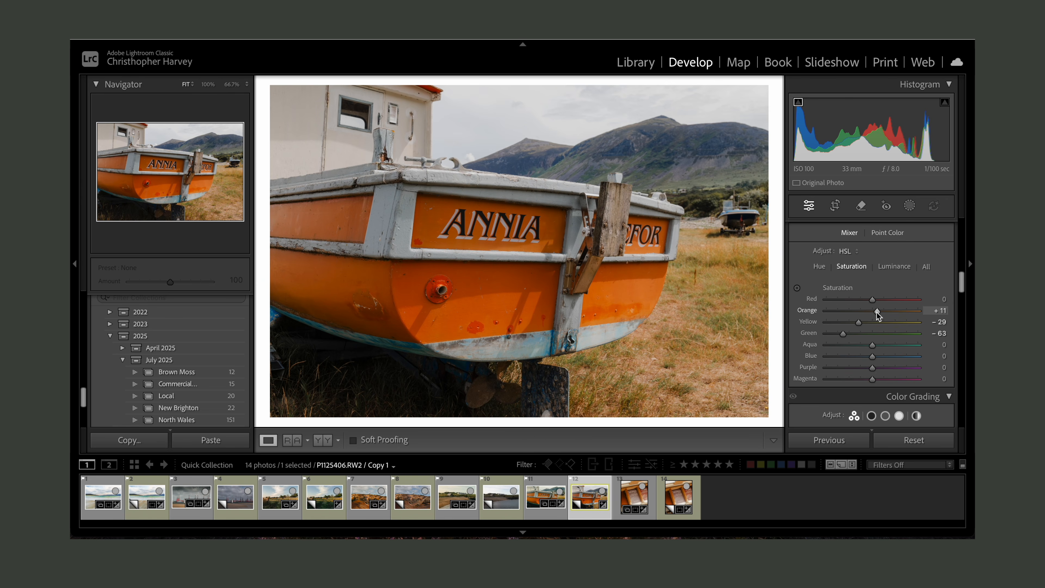
pyautogui.moveTo(873, 356)
pyautogui.mouseDown()
pyautogui.moveTo(851, 357)
pyautogui.moveTo(871, 360)
pyautogui.mouseUp()
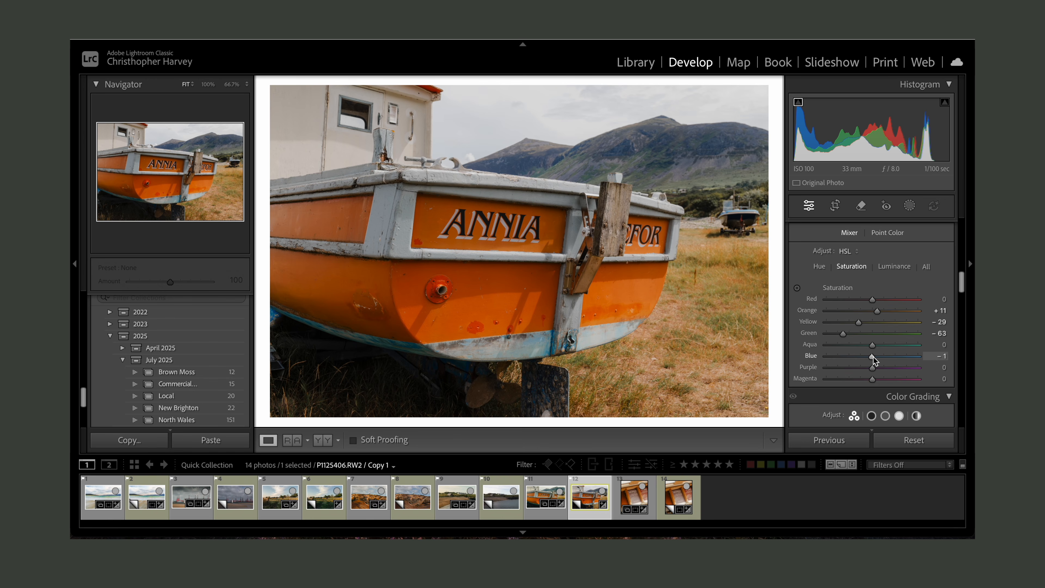
pyautogui.moveTo(873, 357); pyautogui.dragTo(856, 358)
# - In Color Grading, tint the Shadows to hue 191, saturation 35 and the Highlights to hue 47, saturation 23
pyautogui.scroll(-5, 908, 353)
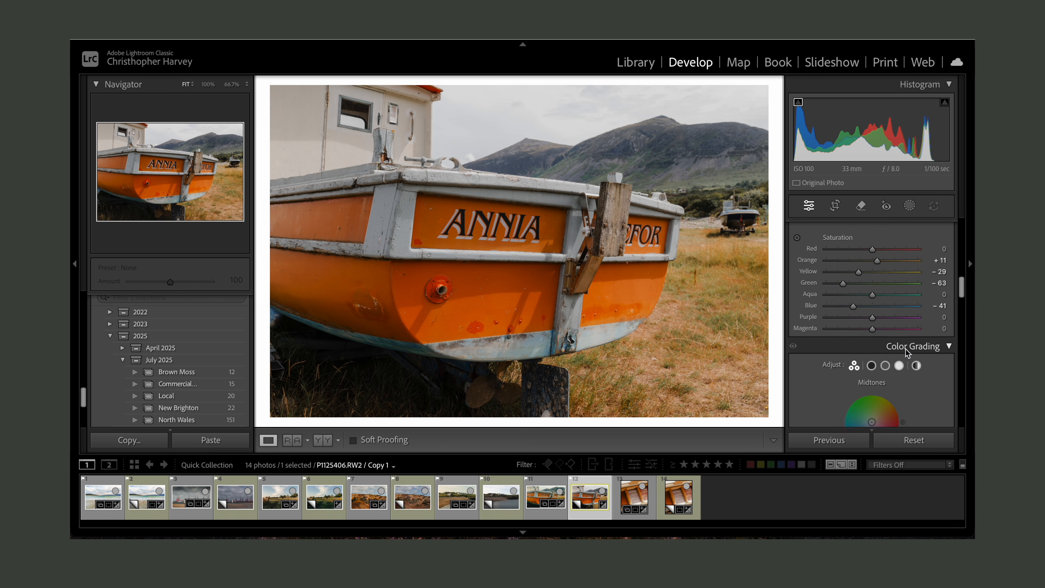
pyautogui.scroll(-2, 907, 354)
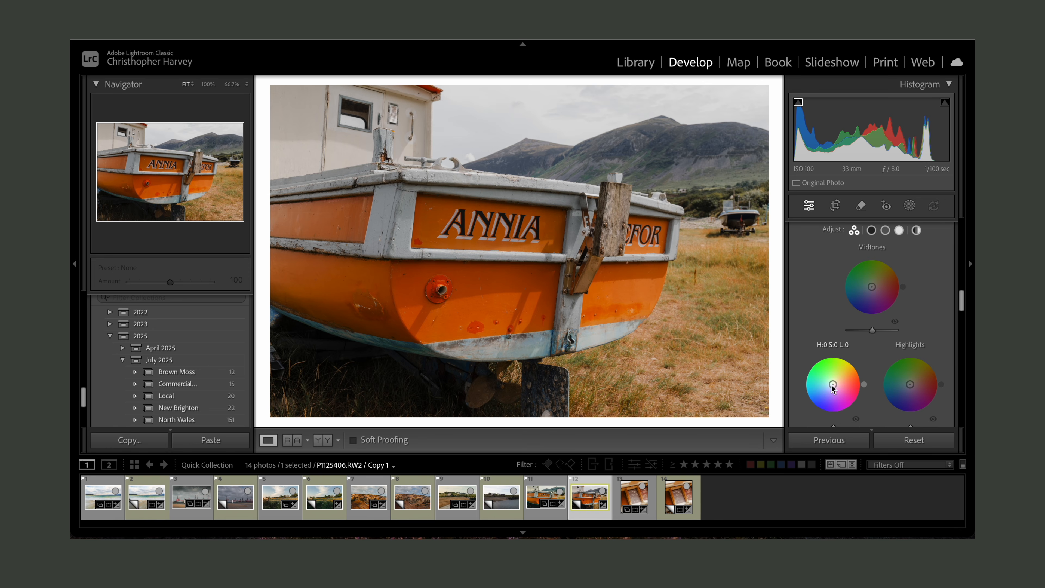
pyautogui.moveTo(833, 384); pyautogui.dragTo(828, 385)
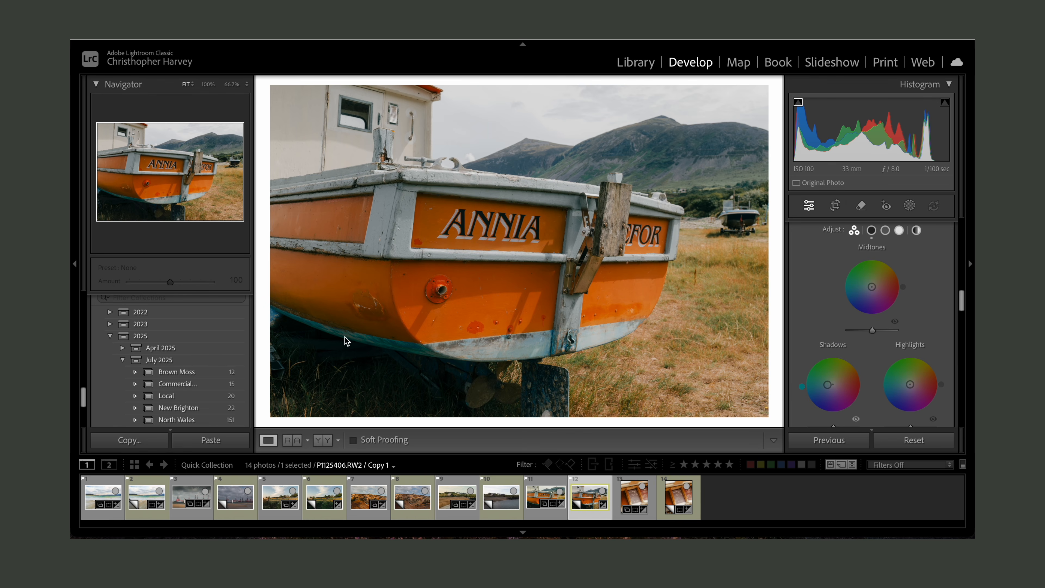
pyautogui.moveTo(827, 384)
pyautogui.mouseDown()
pyautogui.moveTo(802, 389)
pyautogui.moveTo(824, 386)
pyautogui.mouseUp()
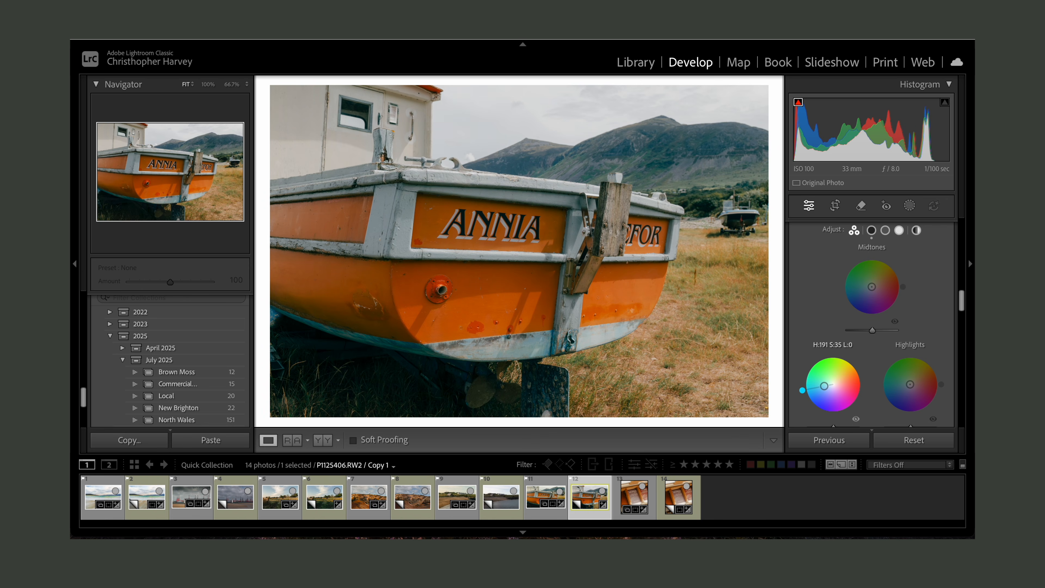
pyautogui.moveTo(911, 384); pyautogui.dragTo(914, 380)
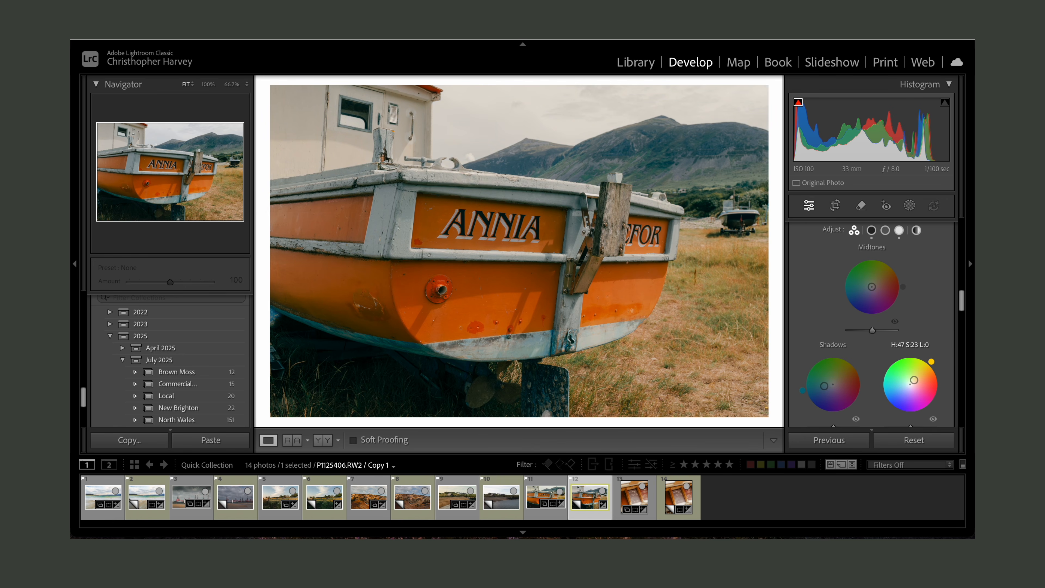